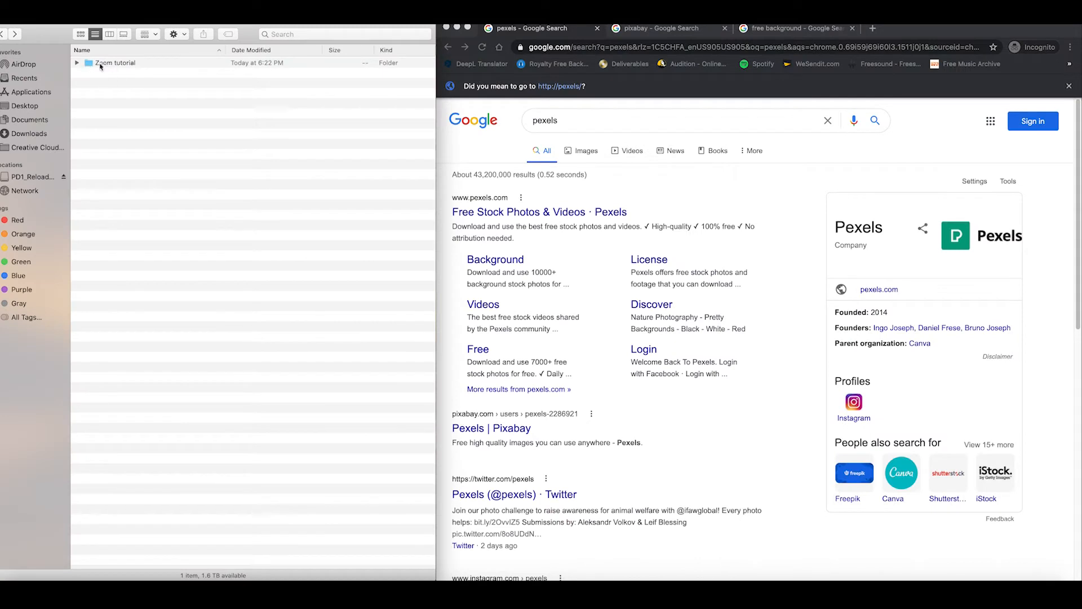
Open the Zoom tutorial project folder, and browse the free stock photos on the Pexels site
double_click(104, 63)
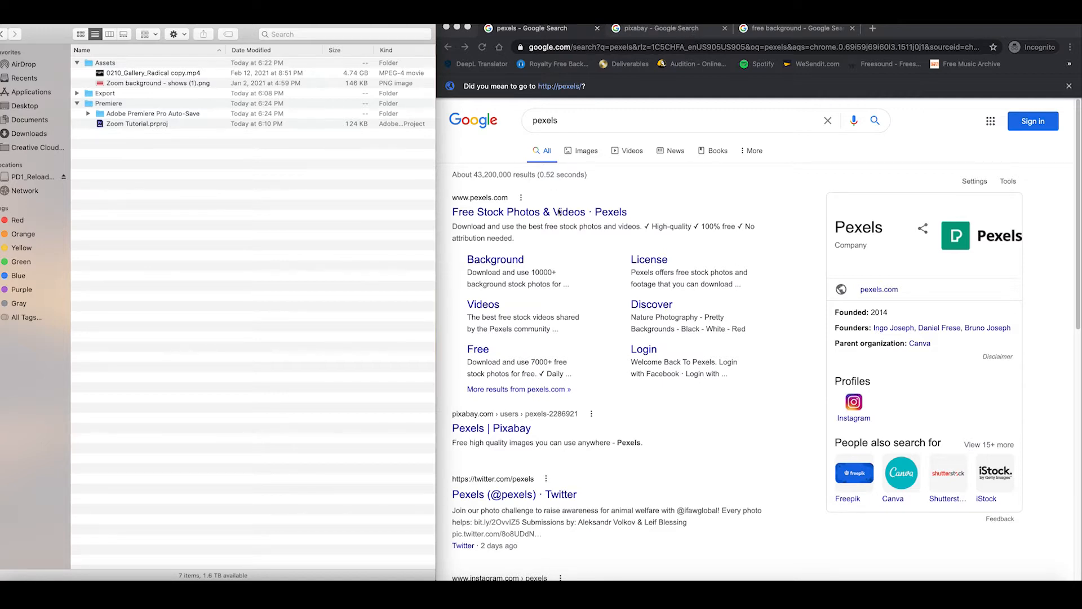
click(507, 214)
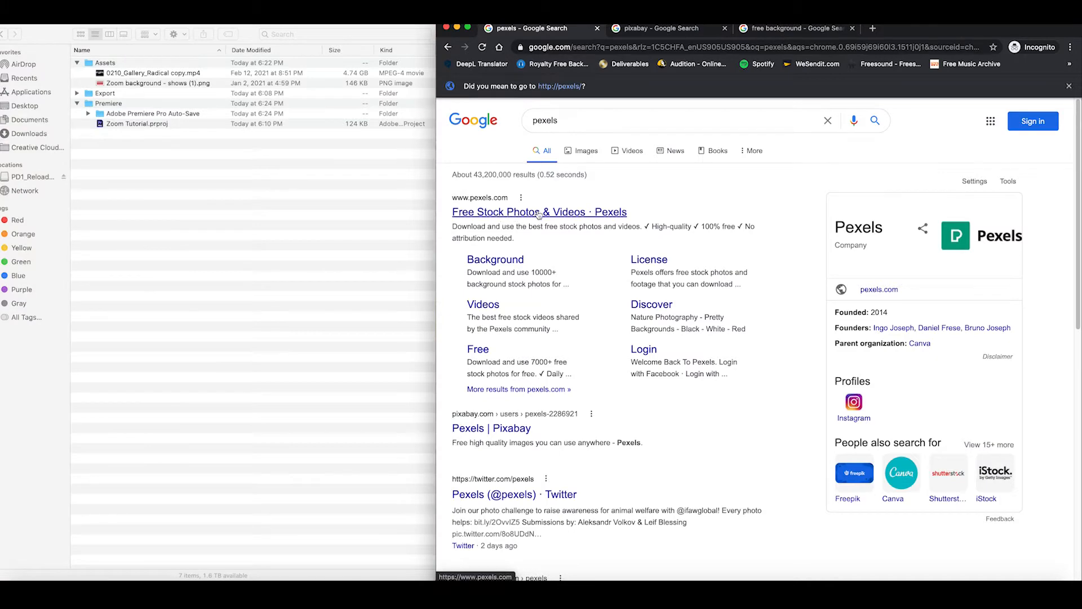
click(653, 29)
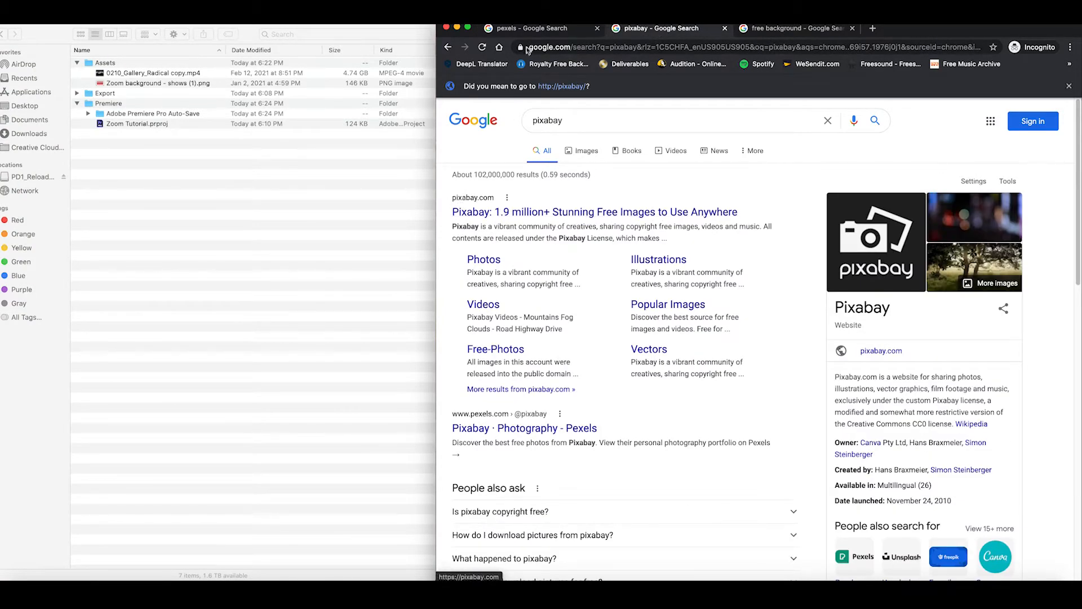
click(541, 28)
click(535, 212)
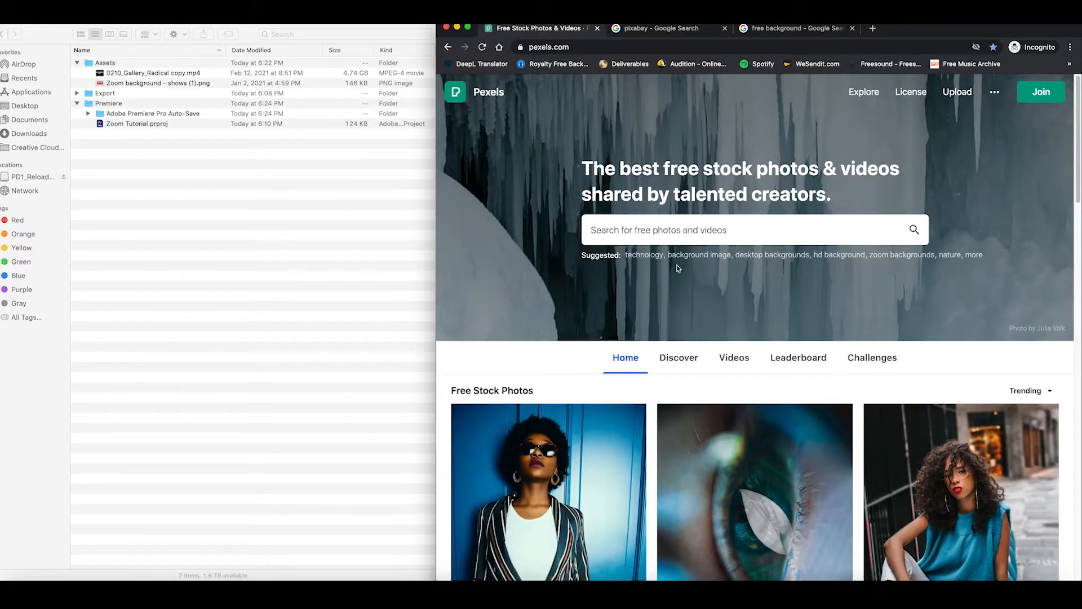
scroll(649, 268, down, 10)
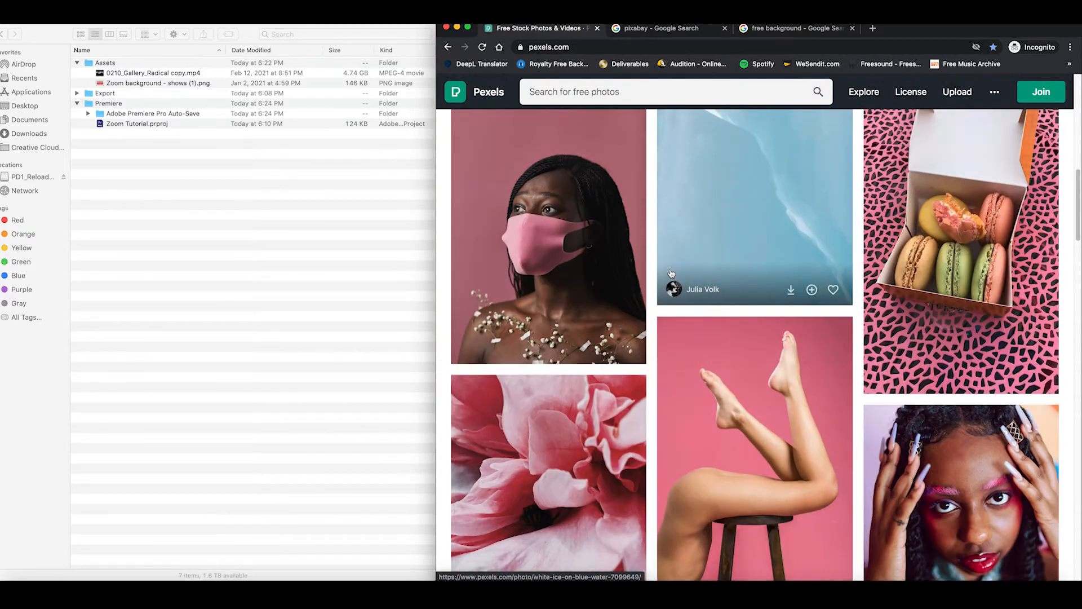
scroll(662, 274, up, 12)
Open the Pixabay site from its search results and browse the free images on its home page
click(660, 28)
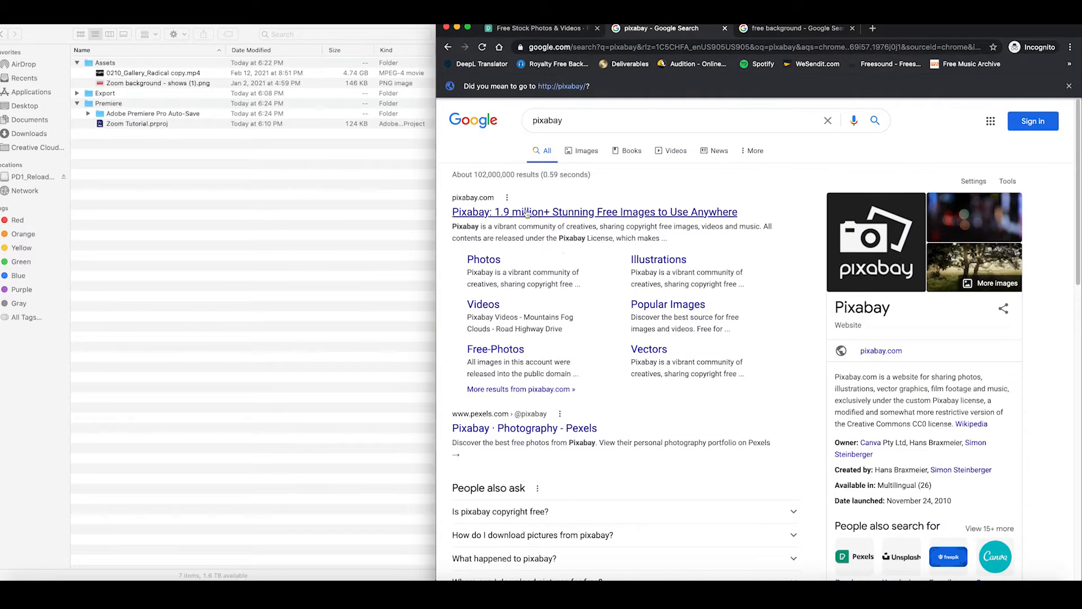
click(564, 214)
scroll(822, 232, down, 10)
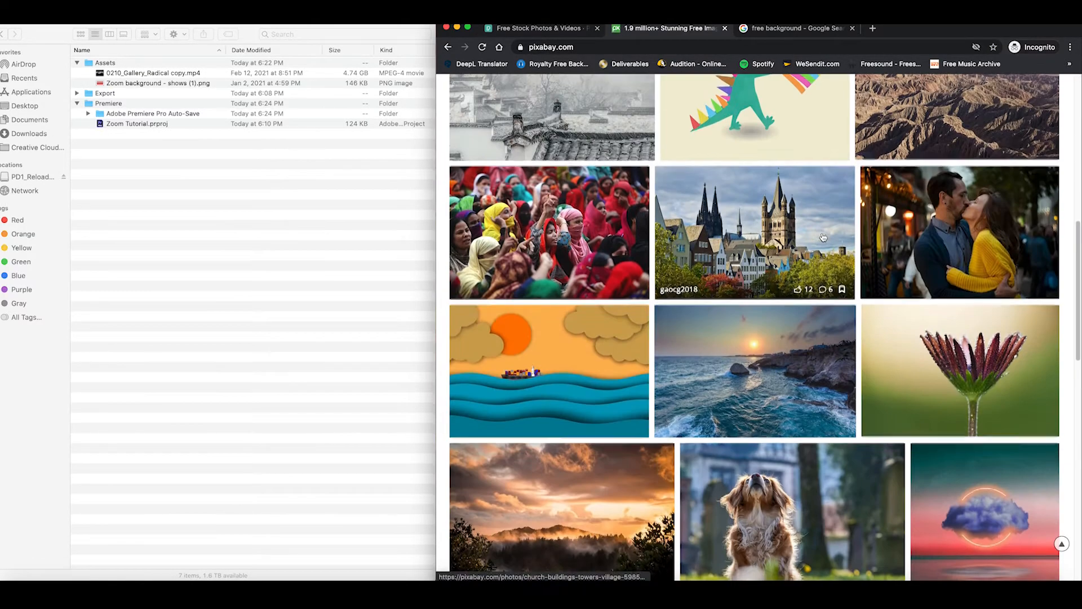
scroll(822, 234, down, 4)
scroll(822, 233, up, 15)
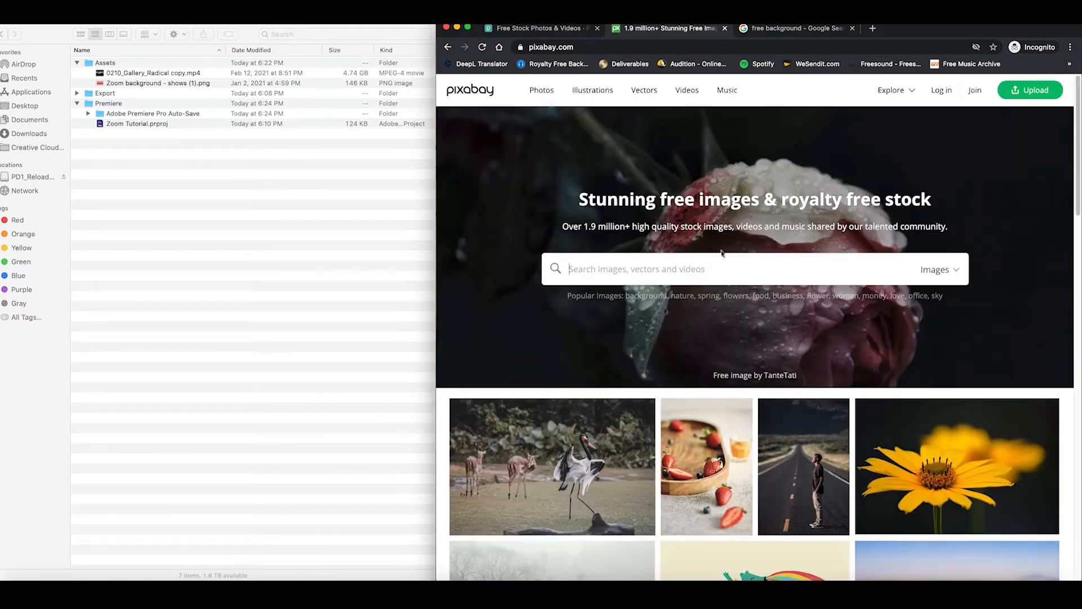
Open the stork and deer wildlife photo on Pixabay and examine its license terms
click(581, 424)
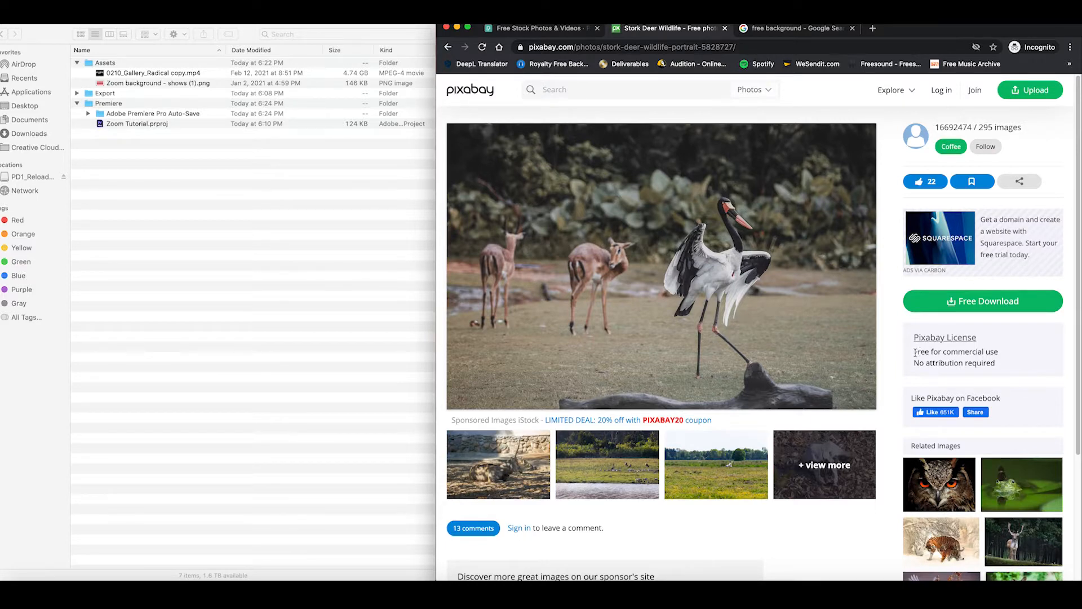
drag(915, 352, 1006, 372)
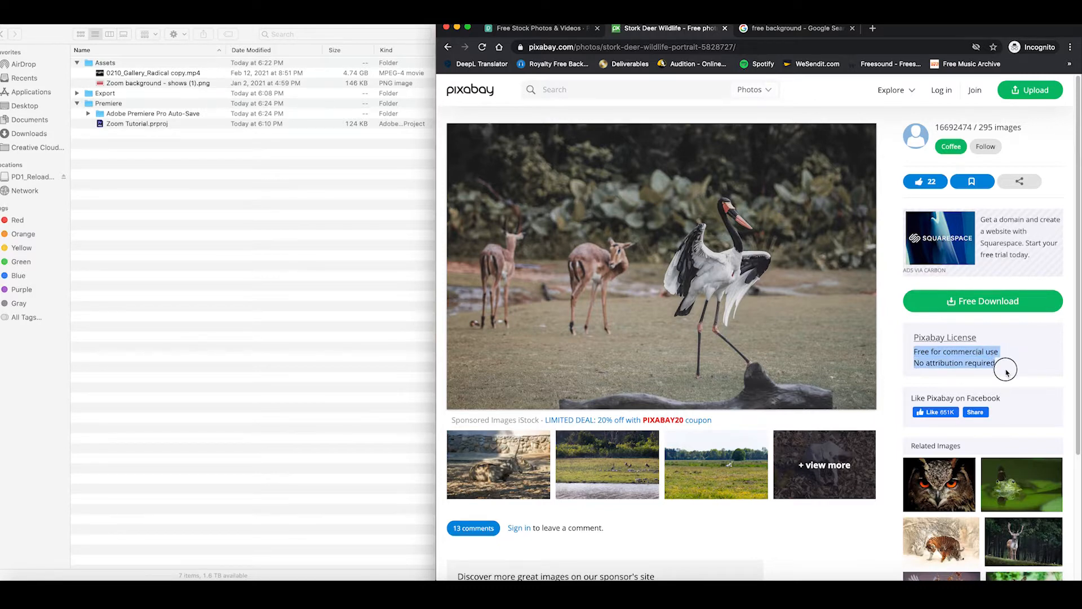
click(942, 367)
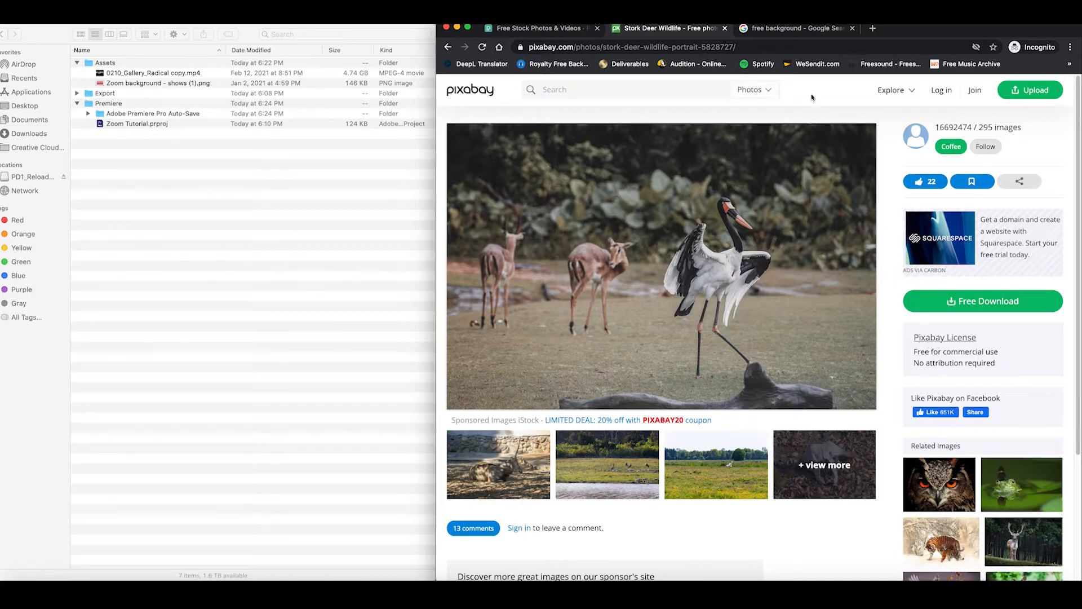
Filter the Google image results for "free background" to Large size
click(781, 28)
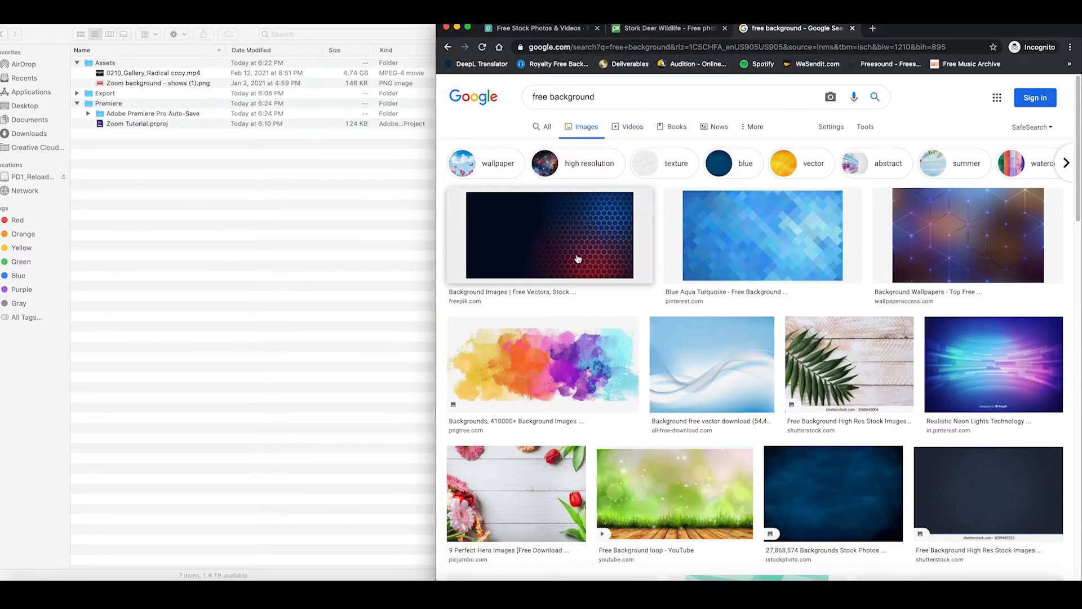
click(866, 127)
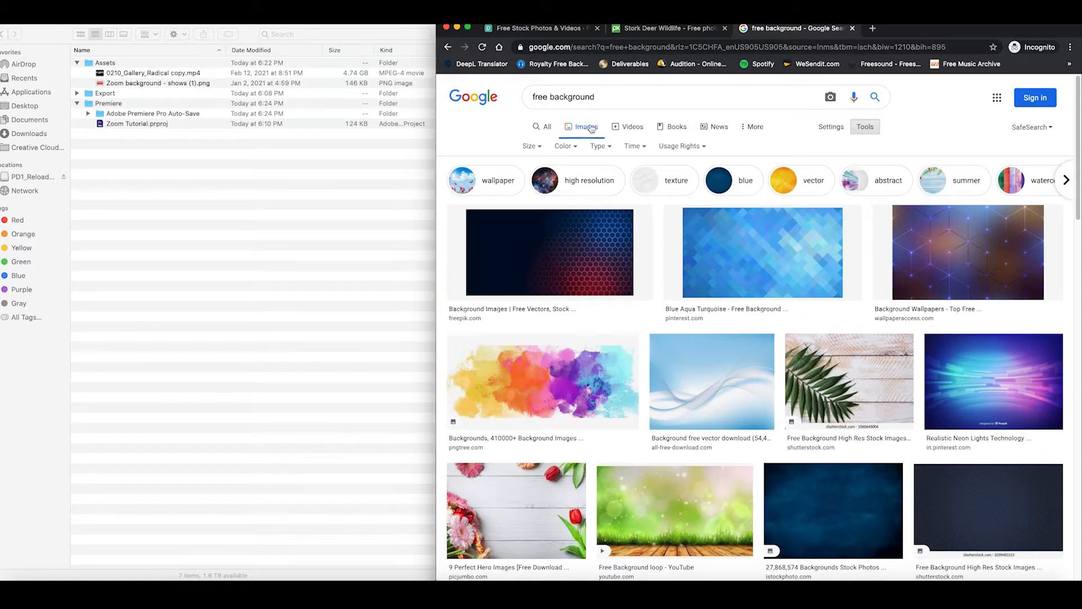
click(536, 148)
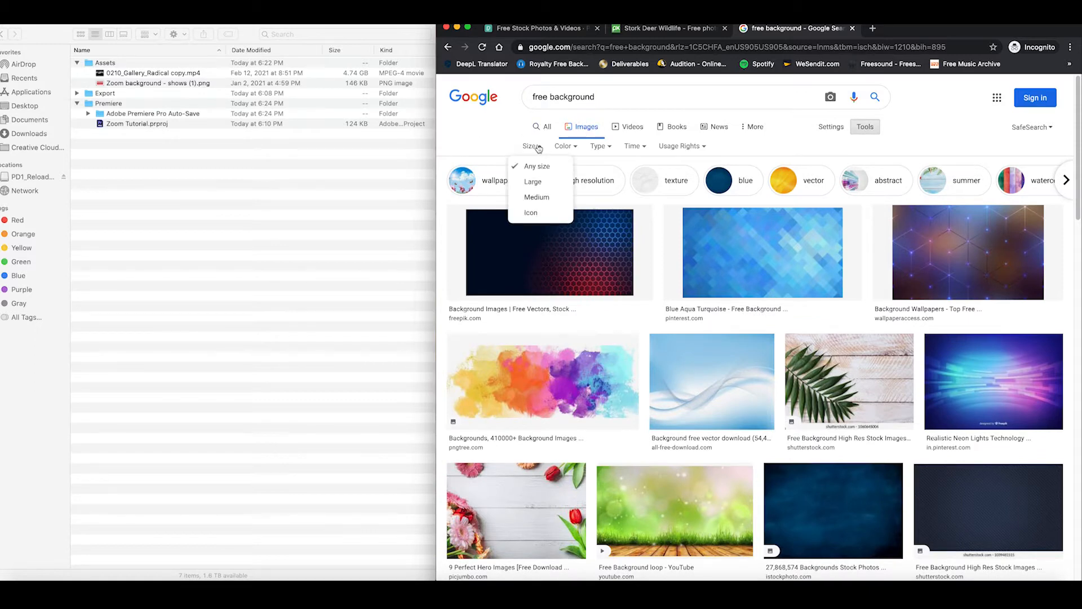
click(534, 182)
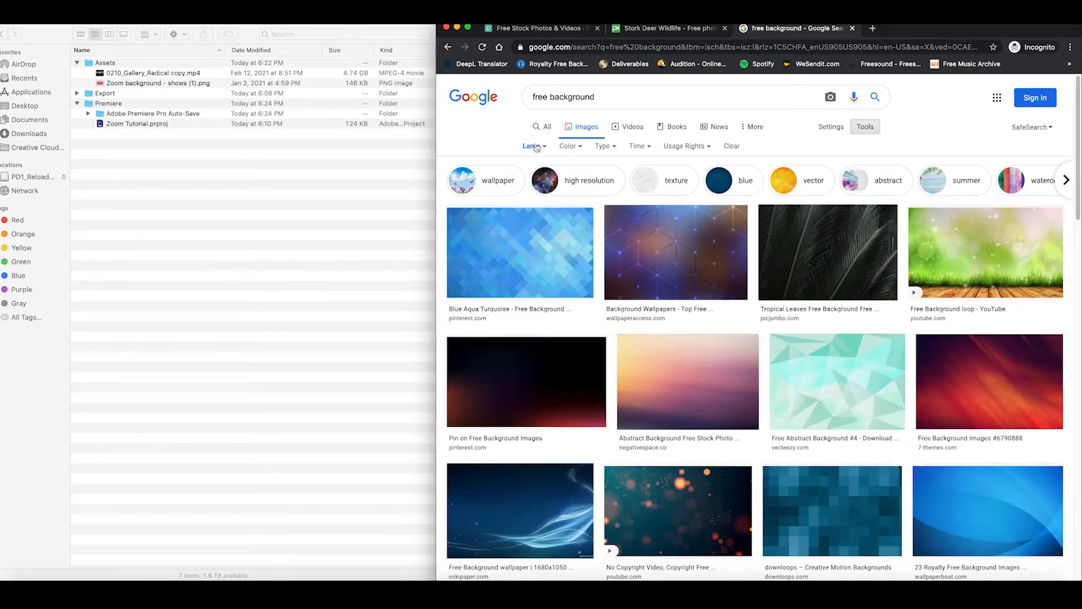
Check the color and type filter options, and limit the image usage rights to Creative Commons licenses
click(569, 146)
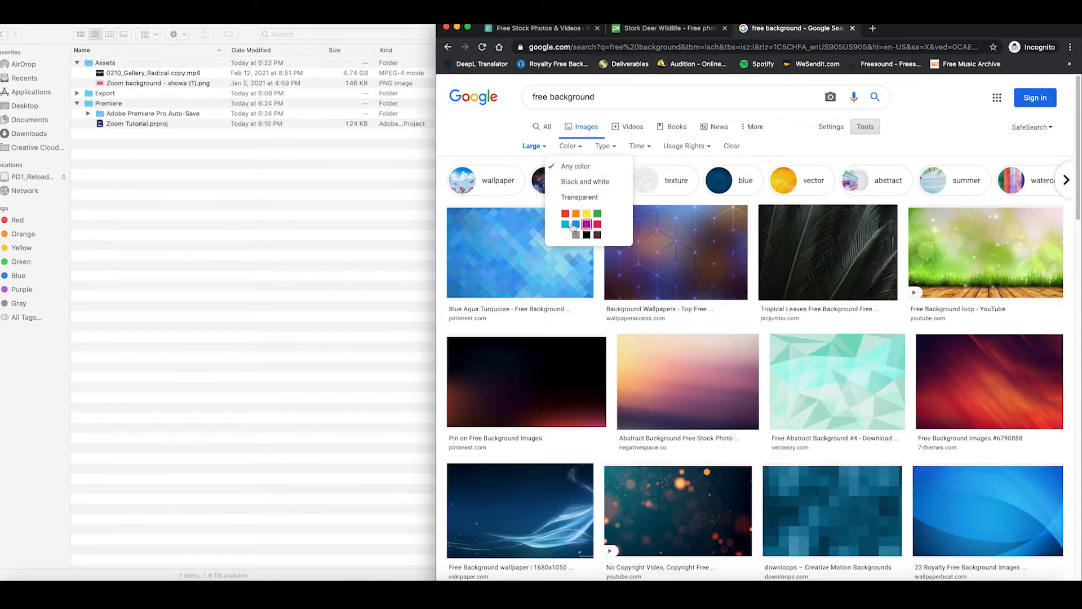
click(579, 147)
click(608, 146)
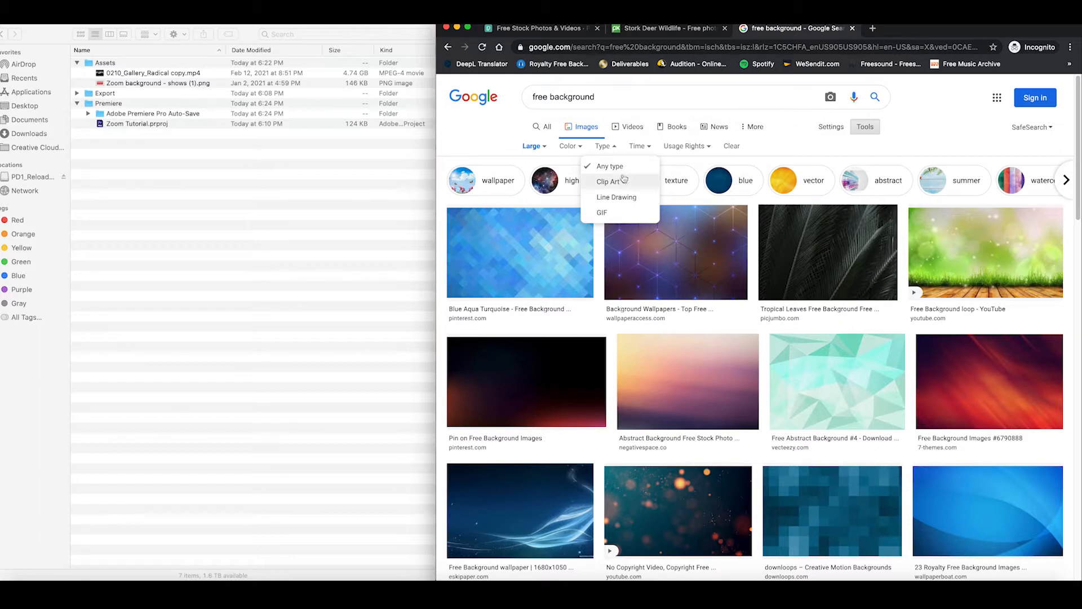
click(604, 146)
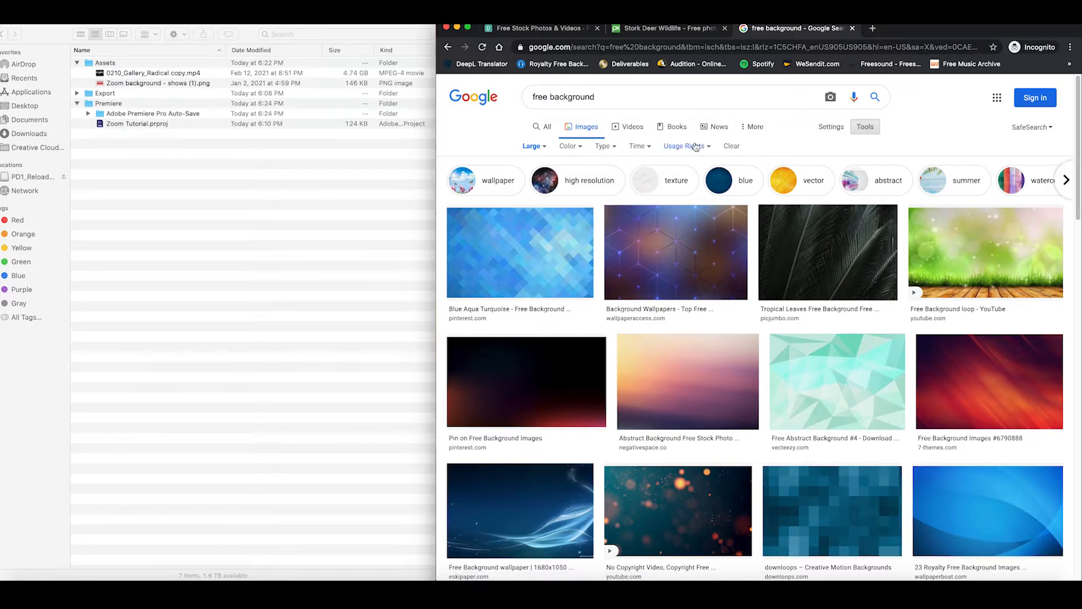
click(698, 146)
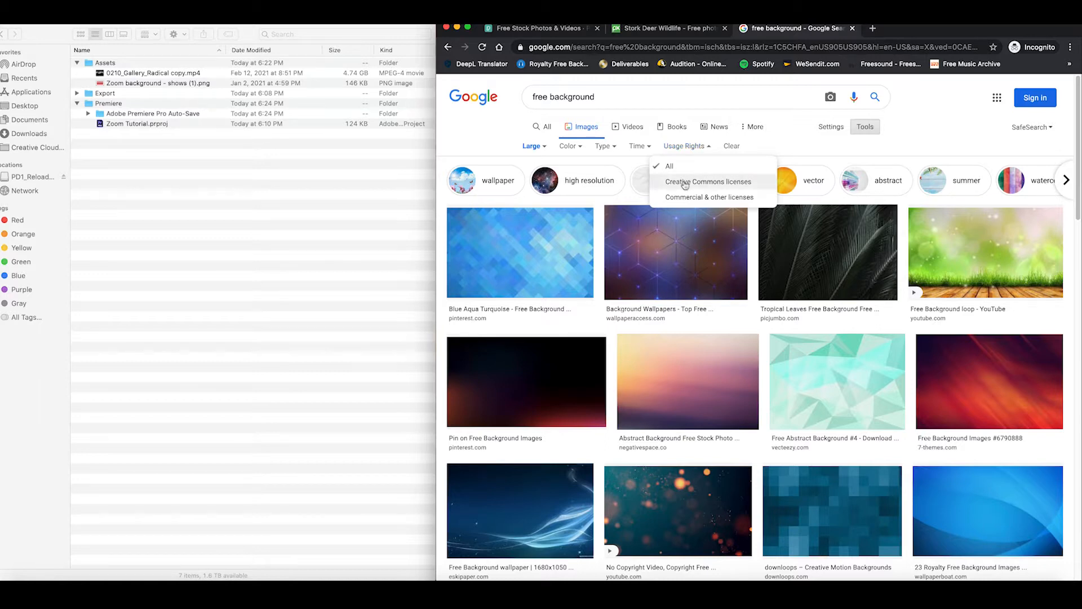
click(721, 186)
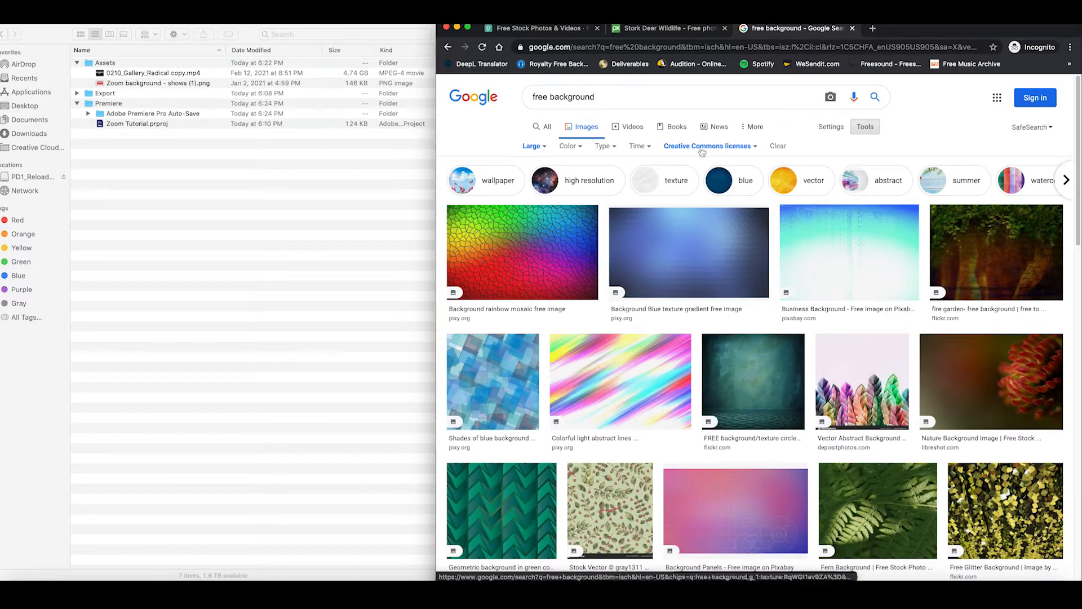
Go to canva.com in a new browser tab and start a new Presentation design
click(872, 28)
text(canva.com)
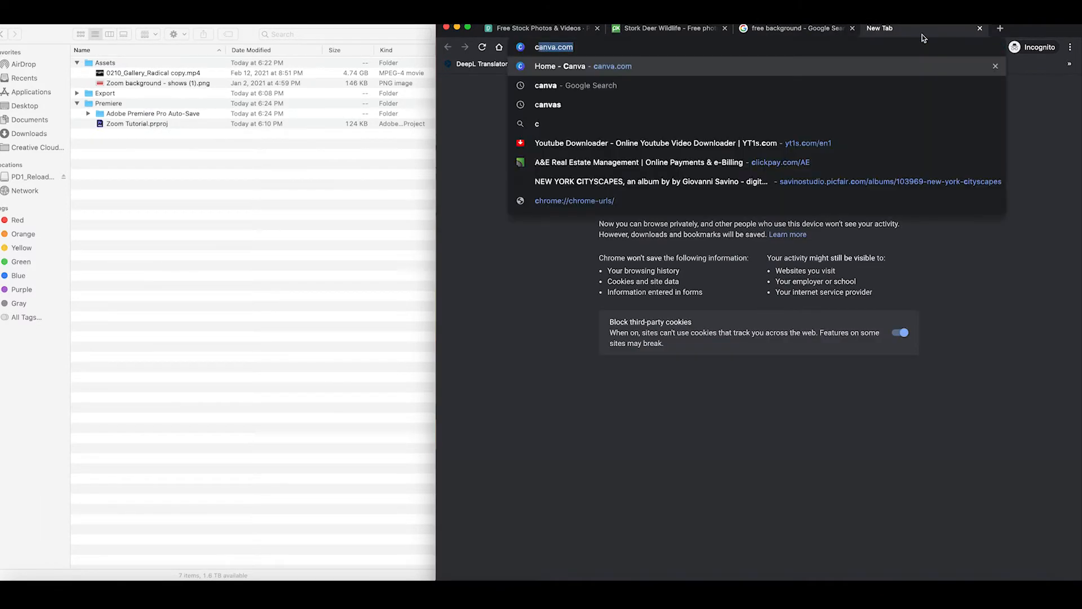
key(Return)
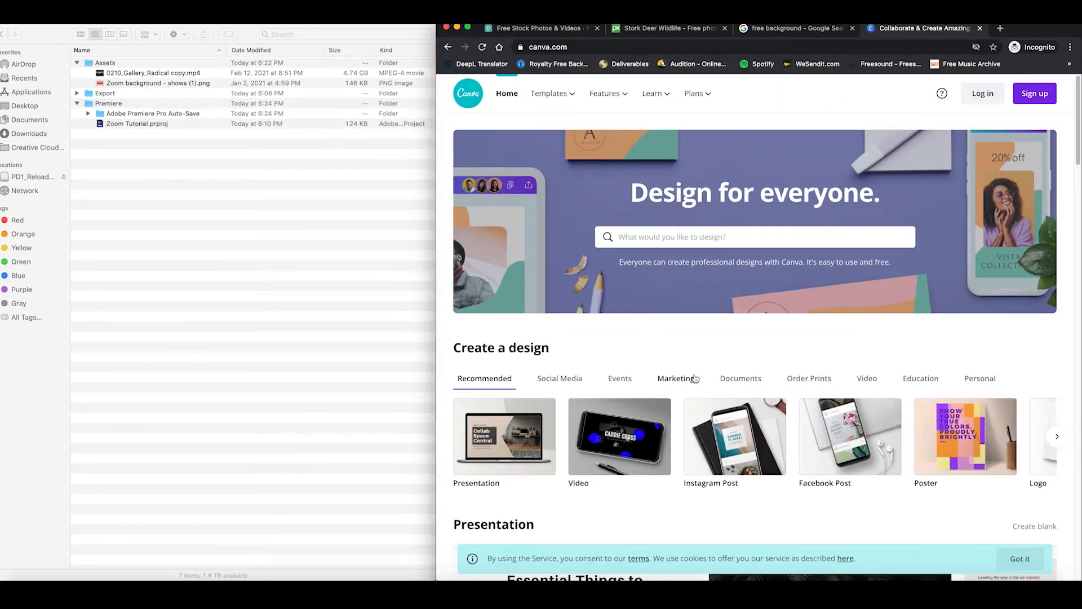
scroll(694, 377, down, 3)
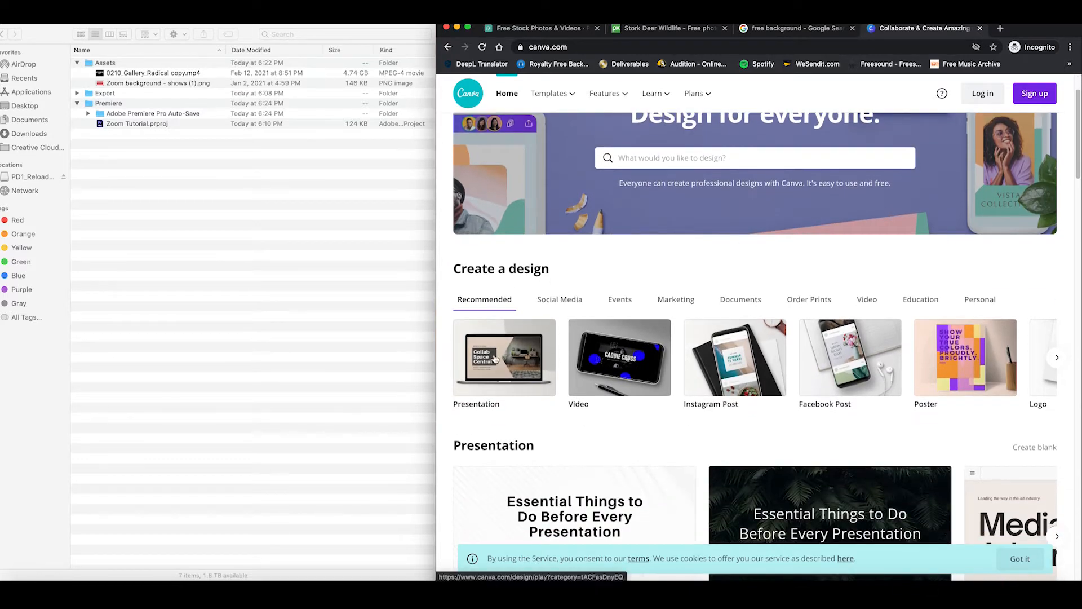
scroll(508, 169, up, 3)
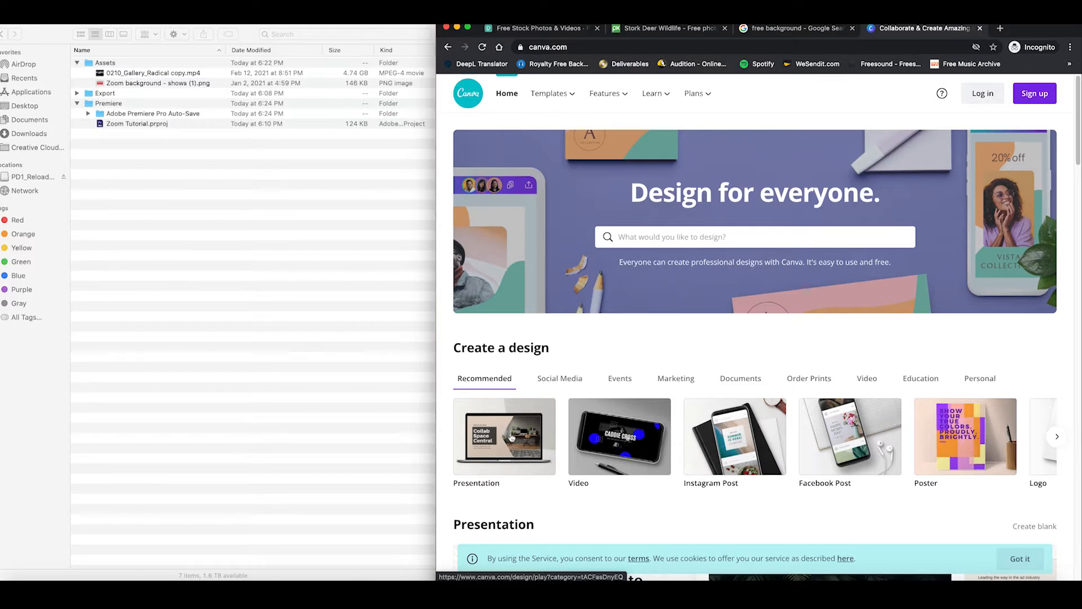
click(496, 450)
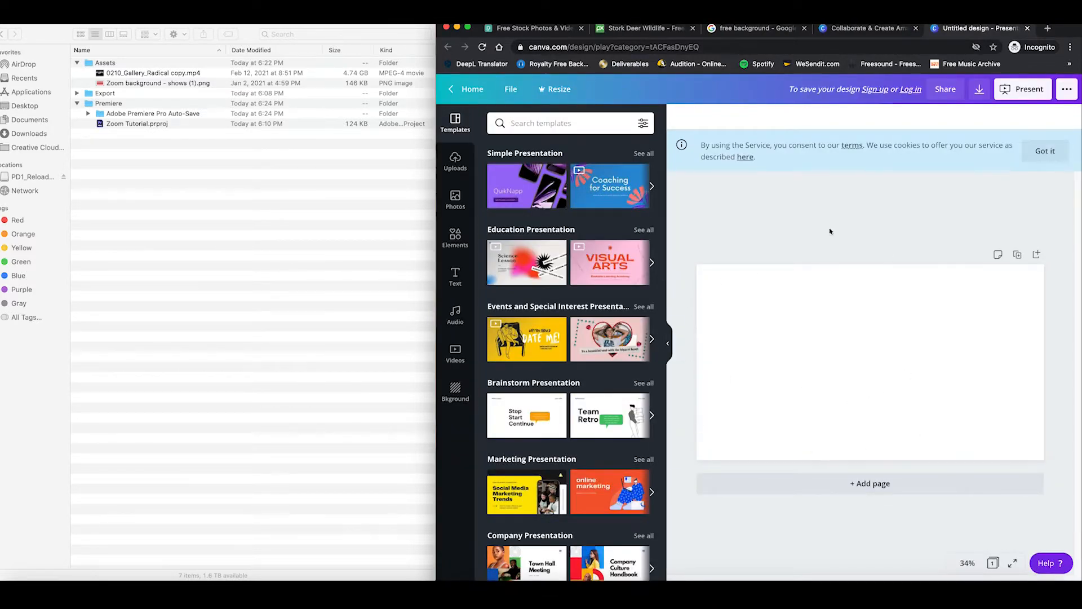
Apply the Science Lesson title page of the Colorful Liquid Gradient Science Lesson Education Presentation template to the blank page
click(528, 265)
click(534, 262)
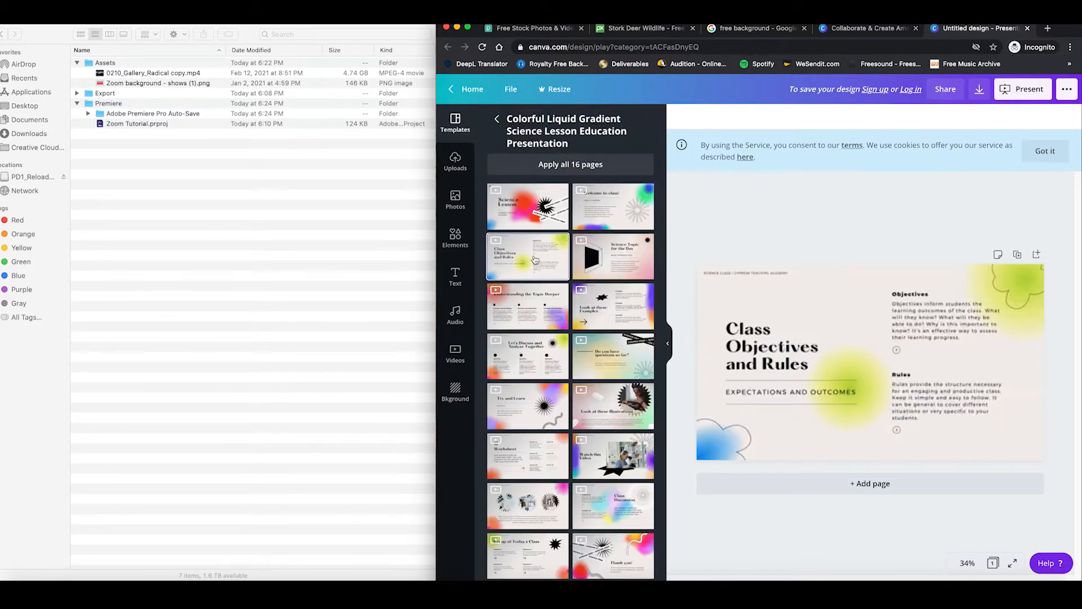
click(528, 206)
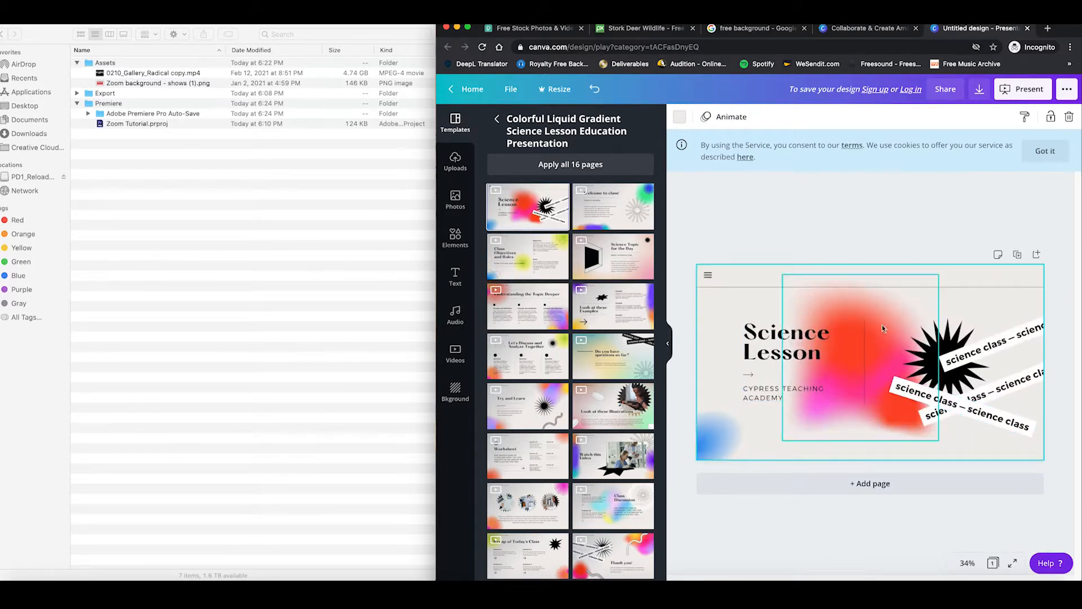
click(814, 404)
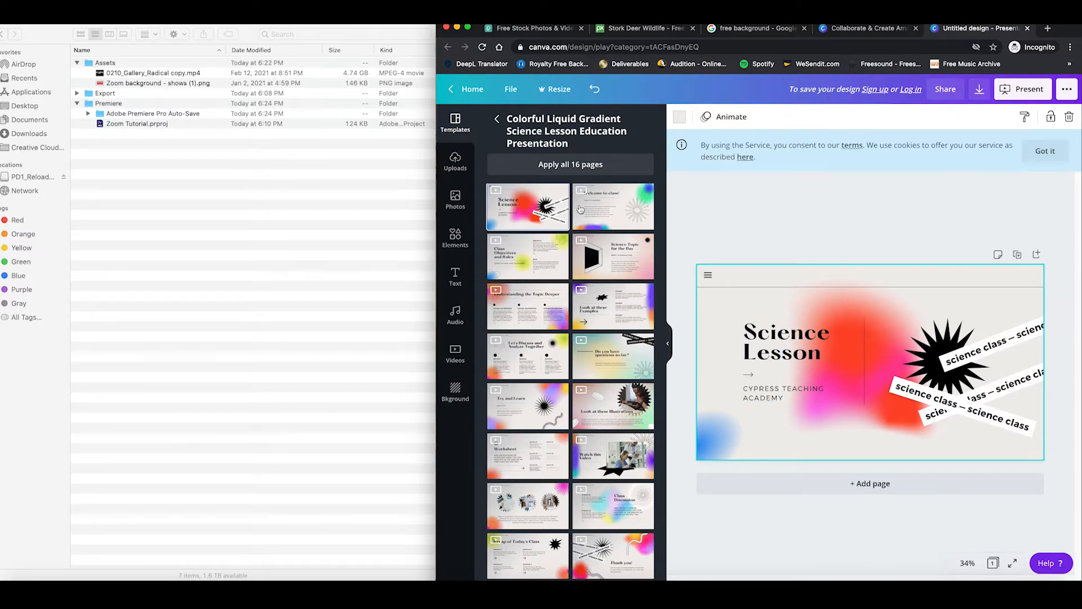
Apply the "Naps incorporate rest into your day" page from the Purple App Phone Mockup Sales Marketing Presentation template
click(496, 119)
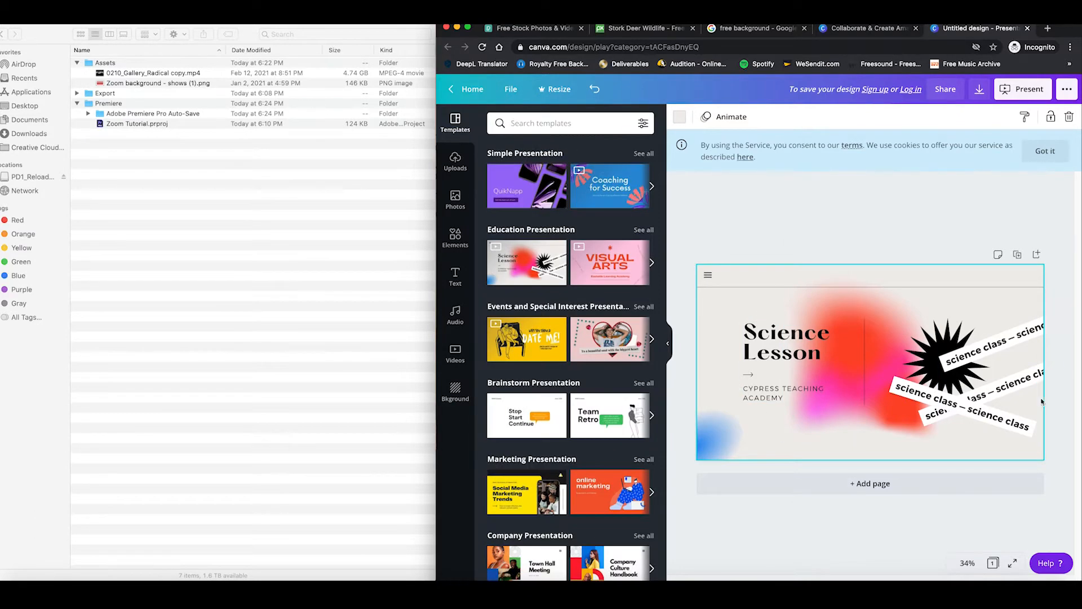
click(523, 189)
click(521, 208)
click(614, 244)
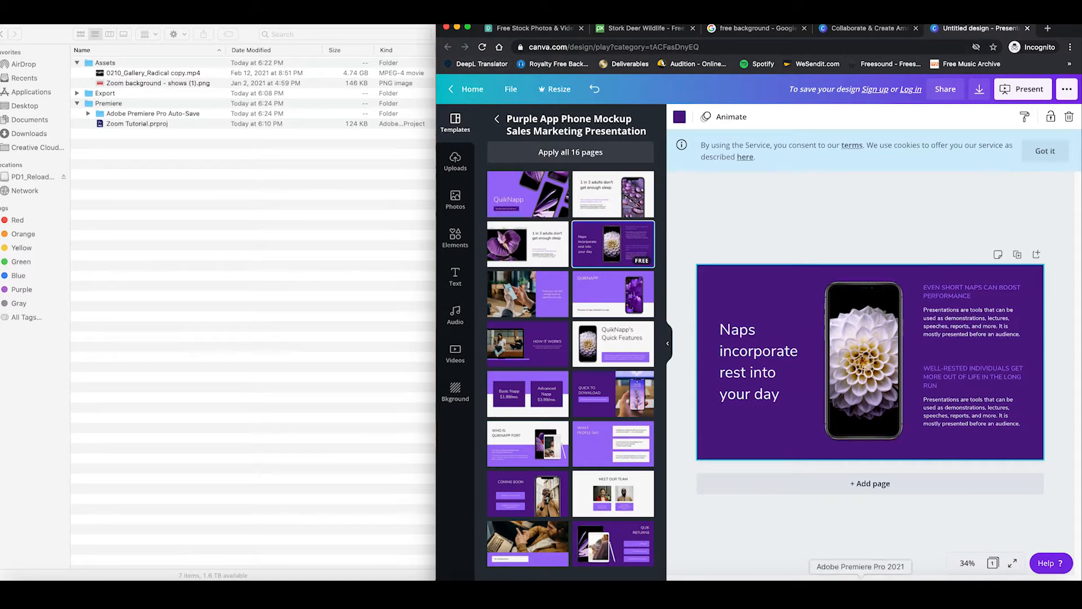
Switch to Adobe Premiere Pro 2021 and open the settings of the sequence in the Assets bin
click(861, 577)
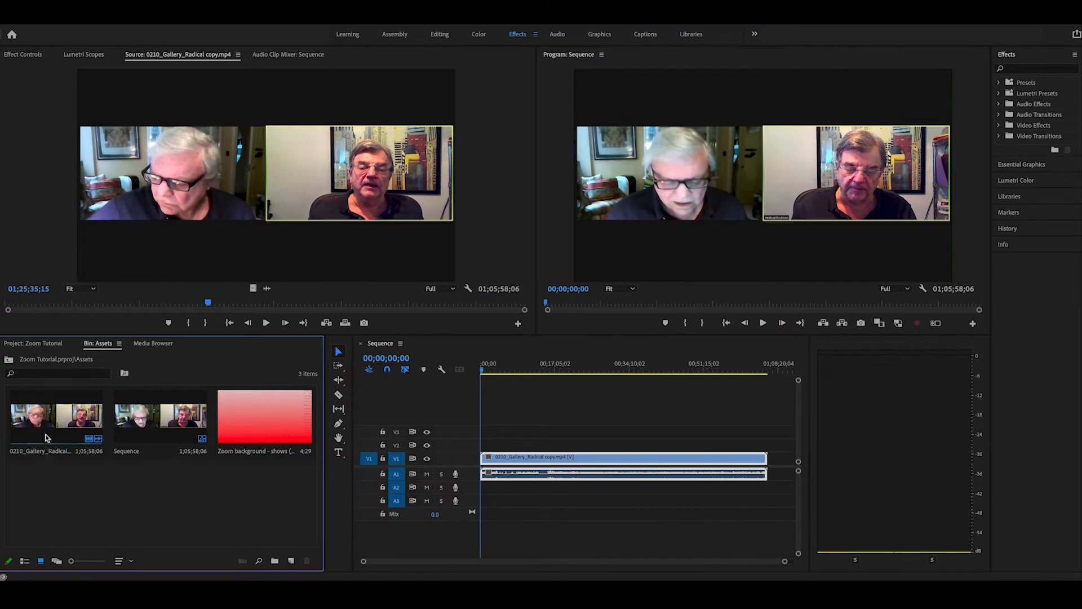
double_click(63, 423)
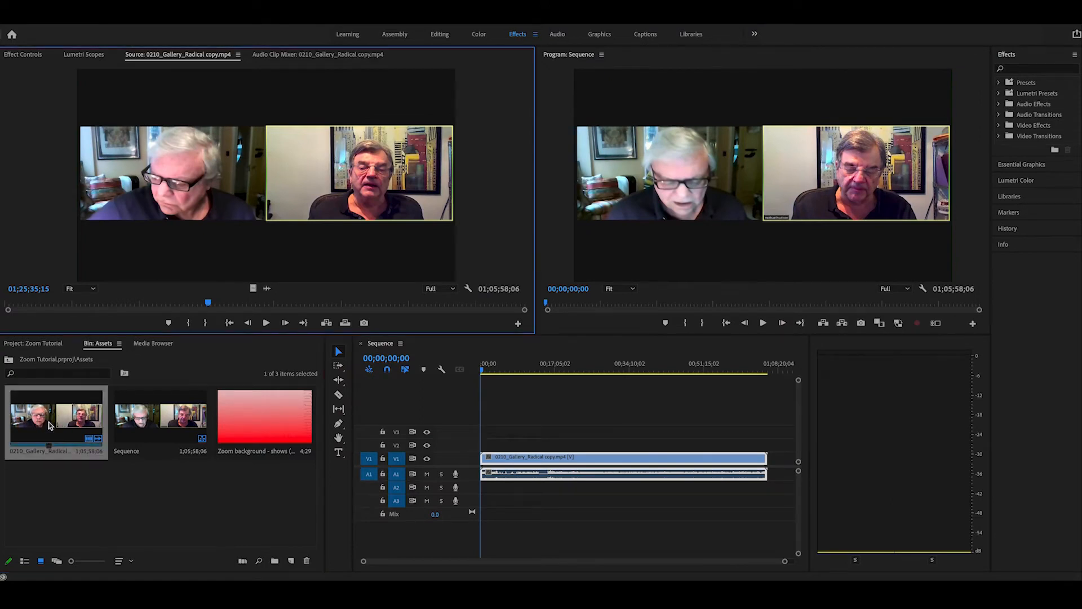
click(158, 429)
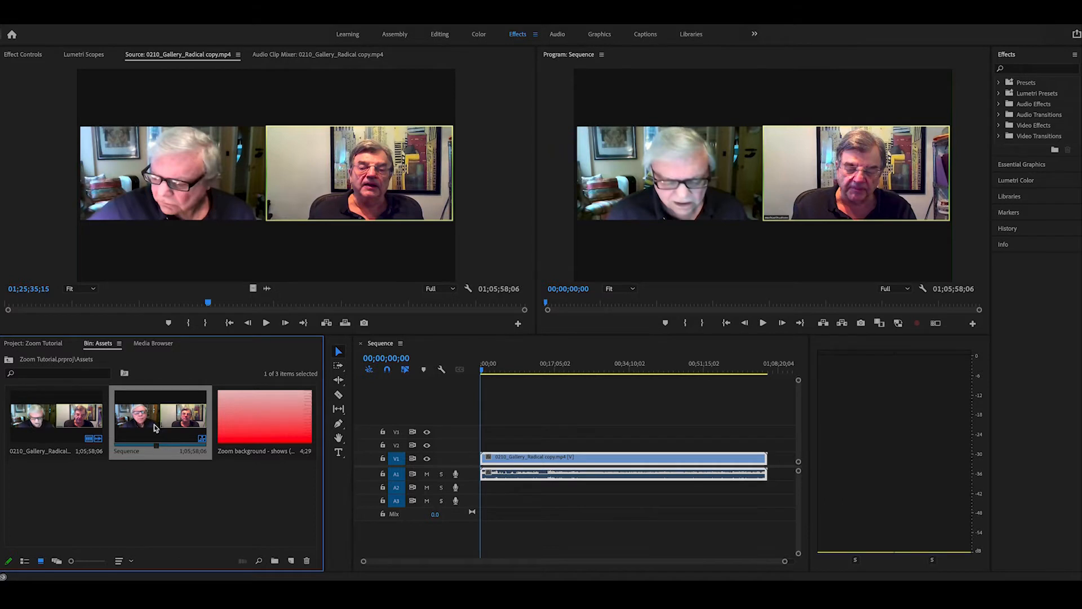
click(161, 9)
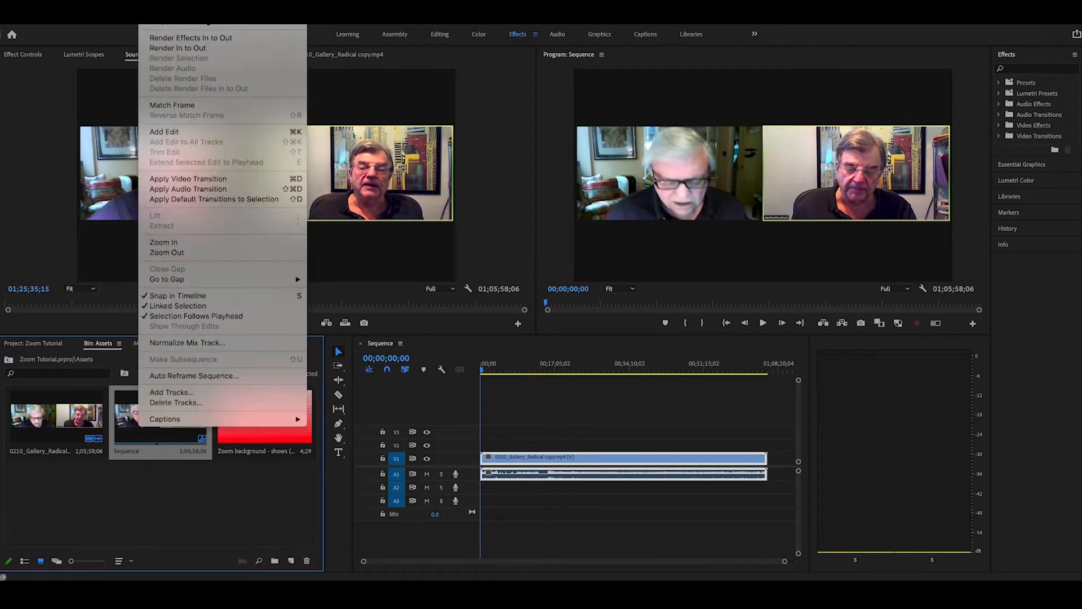
click(174, 22)
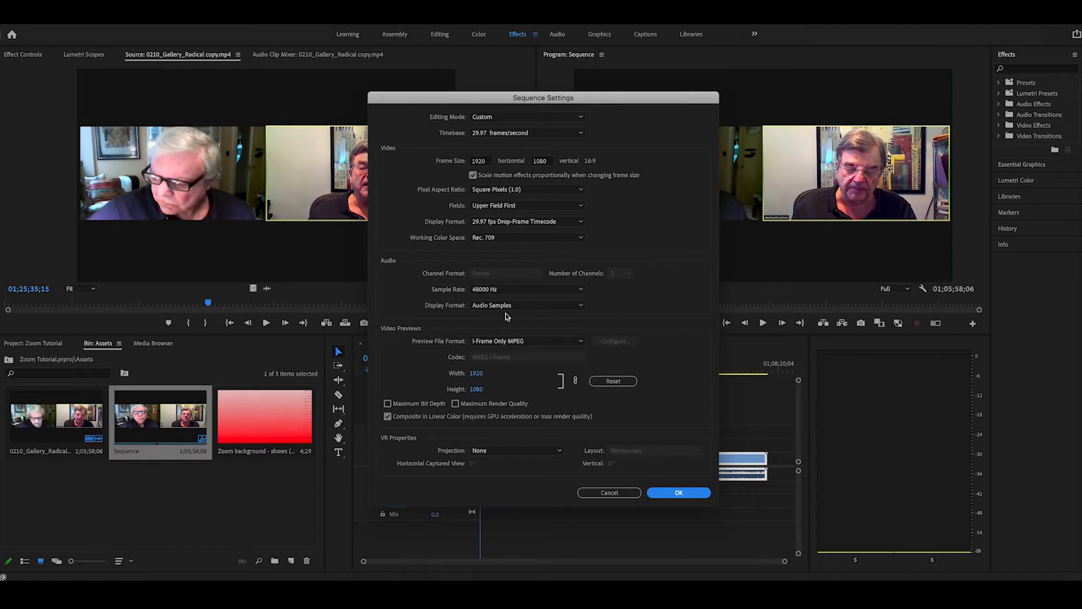
Accept the sequence settings, preview the gallery recording about eight minutes in, and open the Zoom background image from the Assets bin in the Source monitor
click(680, 493)
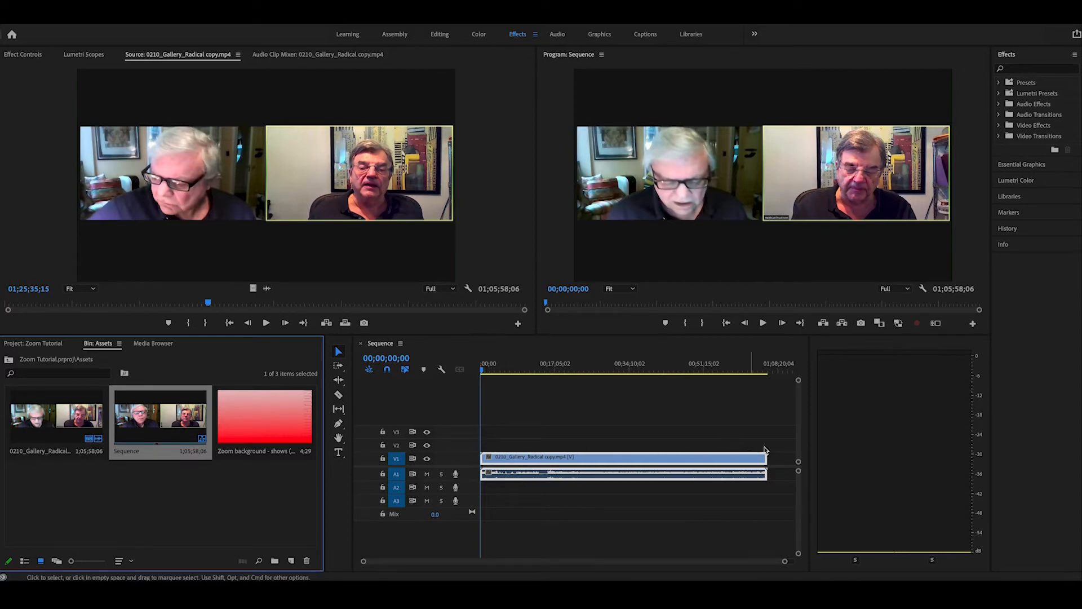
drag(489, 368, 515, 372)
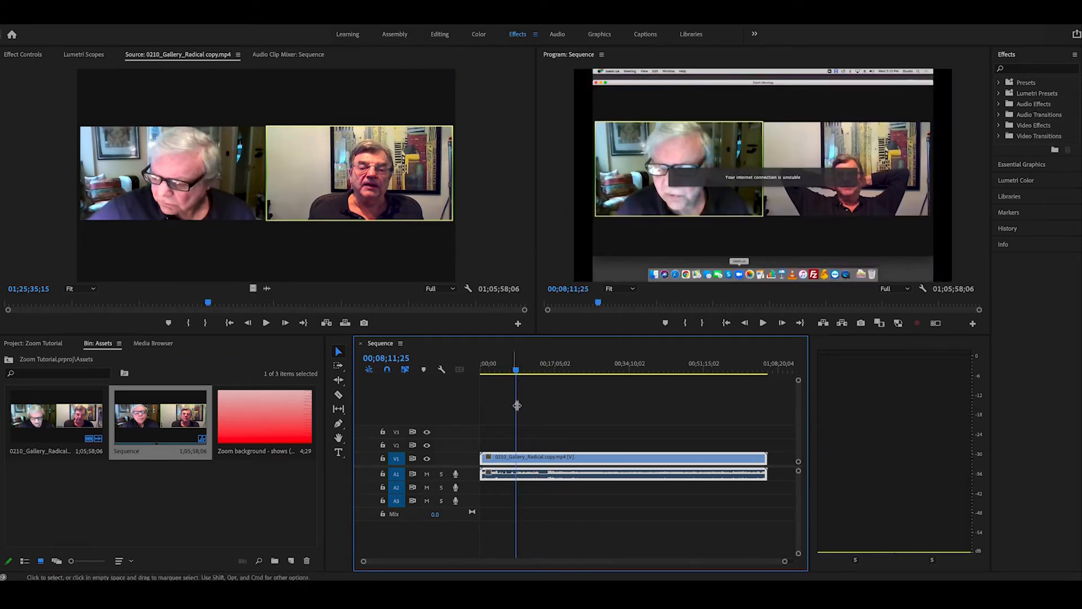
click(261, 430)
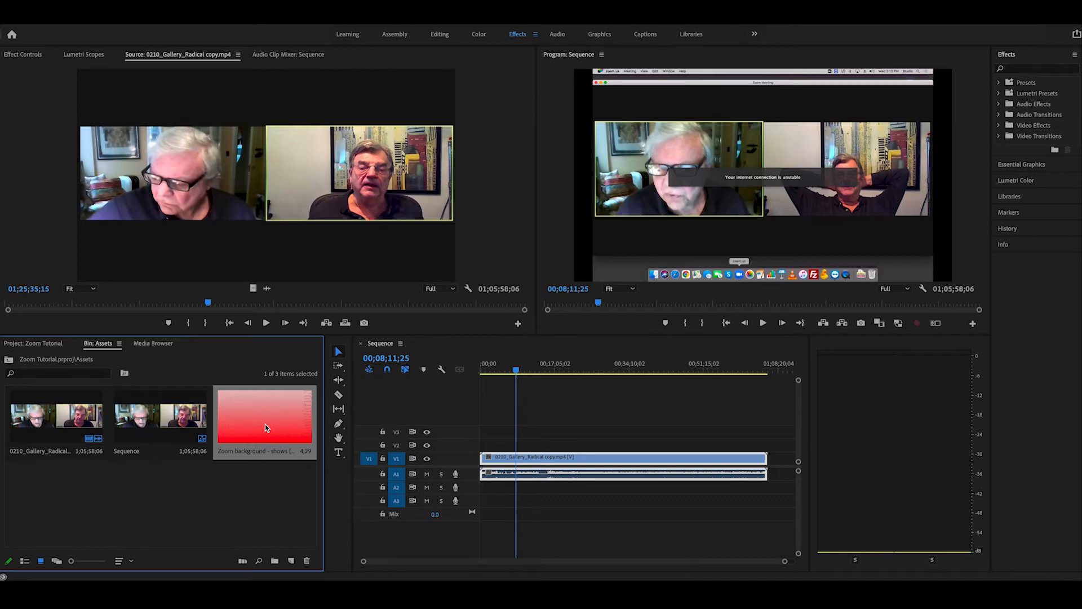
double_click(265, 424)
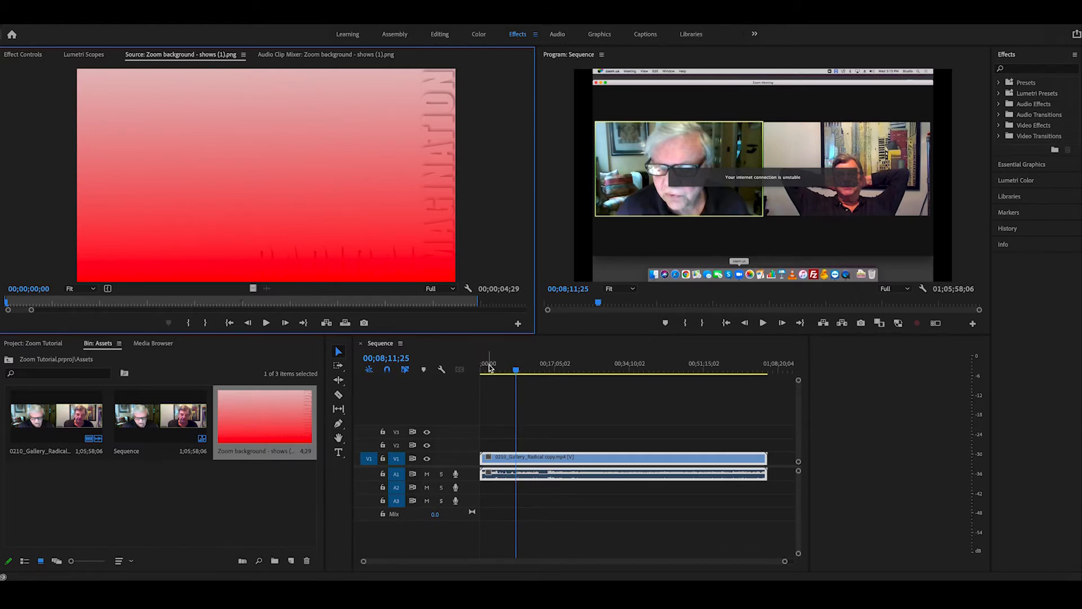
Move the gallery recording's video from V1 up to V2, keeping it at the start of the sequence
drag(489, 368, 481, 367)
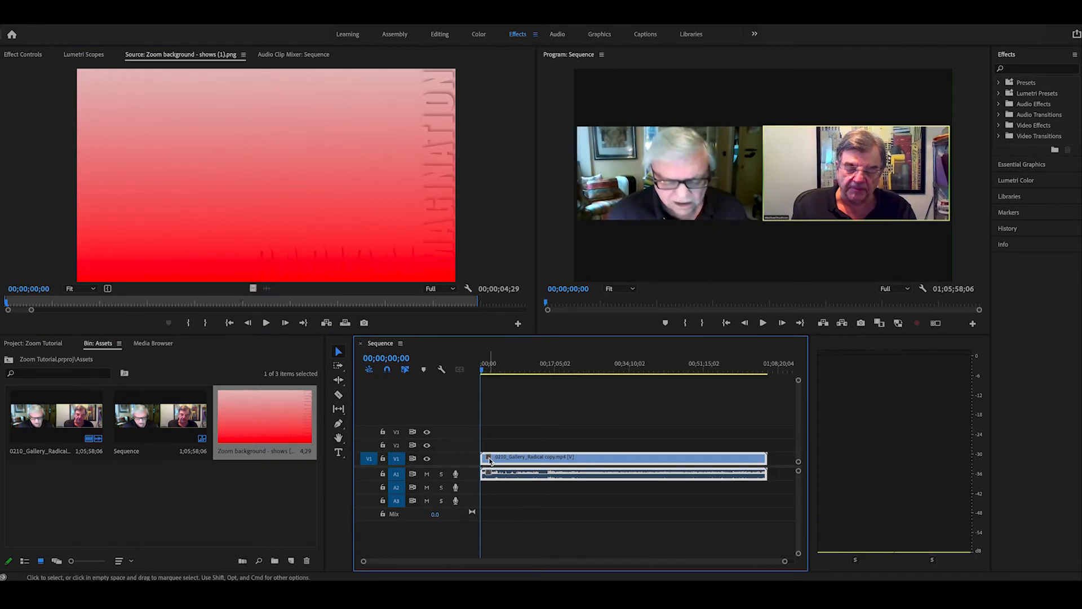
drag(495, 464, 503, 464)
click(495, 445)
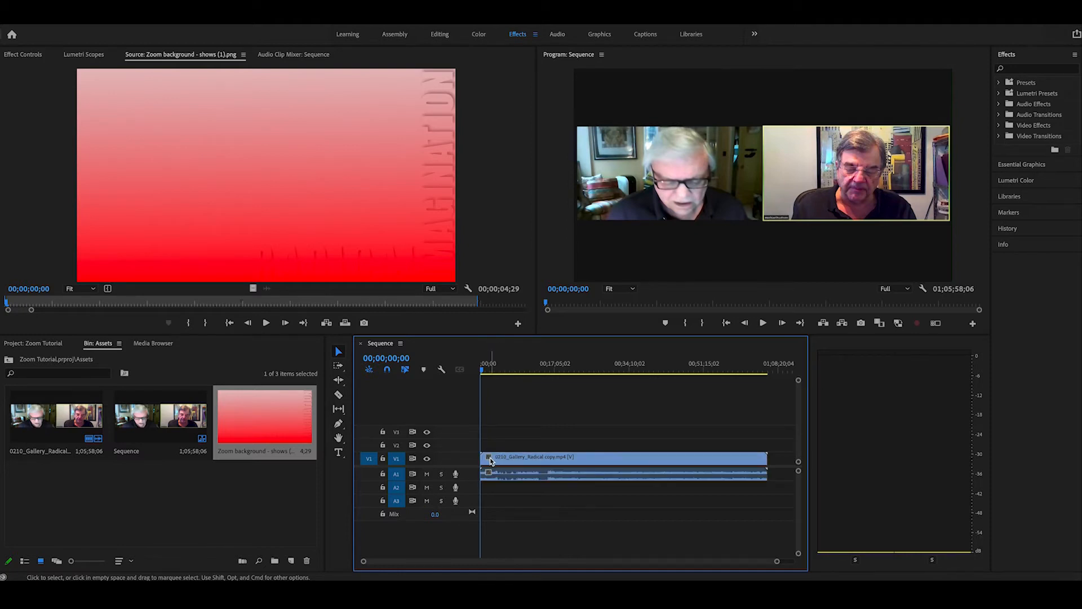
click(494, 461)
drag(493, 461, 484, 446)
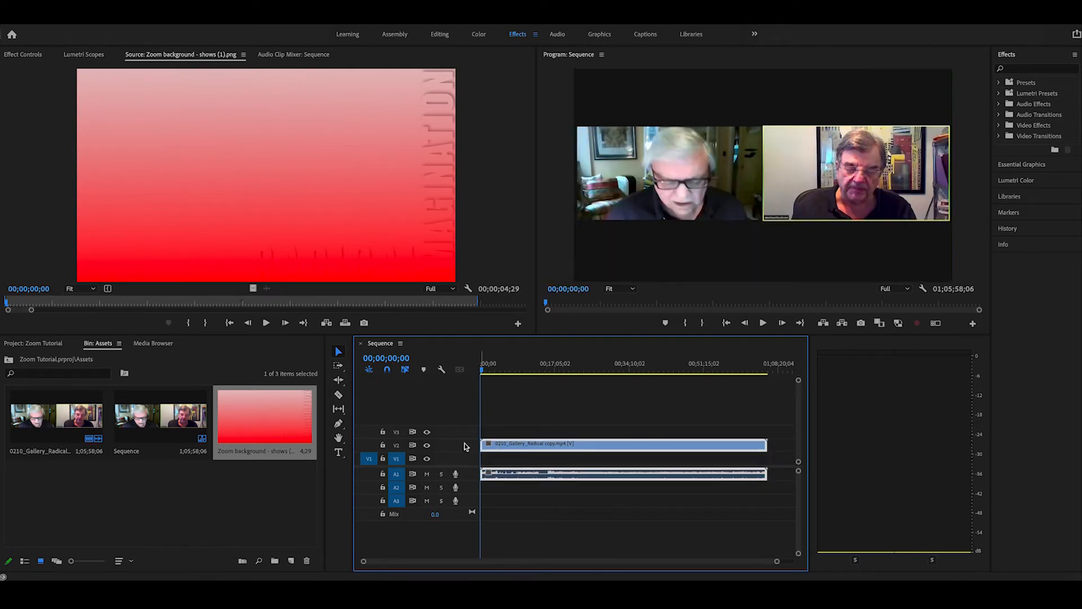
right_click(458, 447)
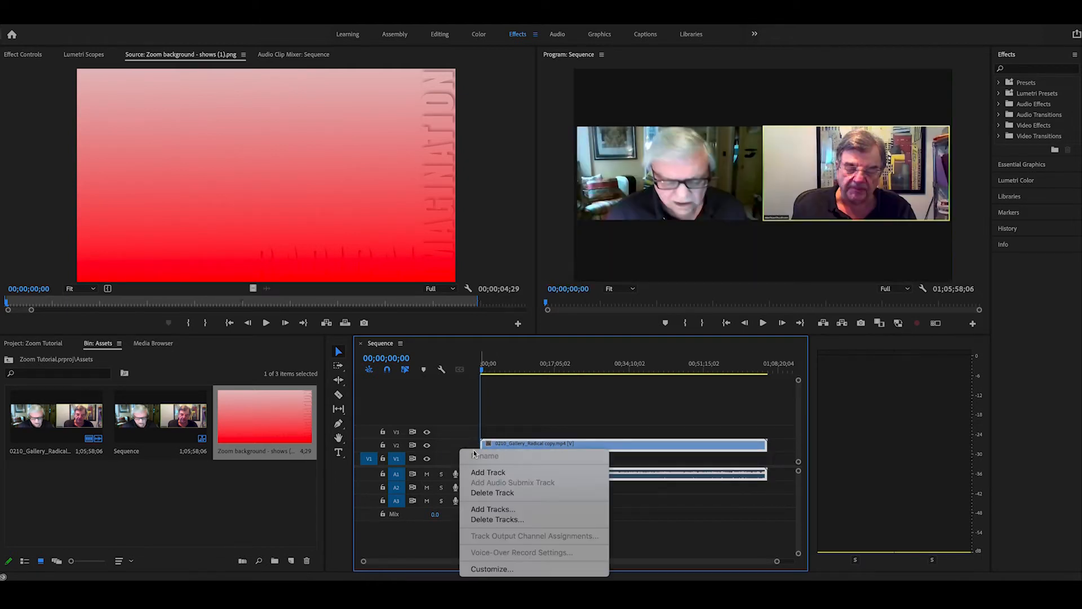
click(512, 437)
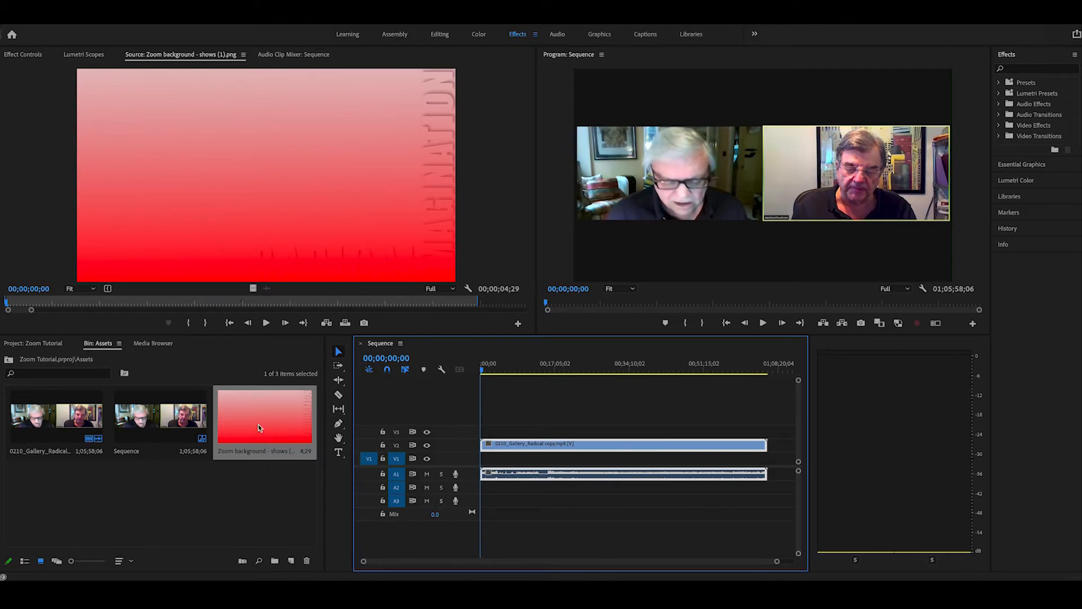
Place the Zoom background image on V1 for the recording's full length and check it by temporarily hiding V2
drag(238, 404, 768, 462)
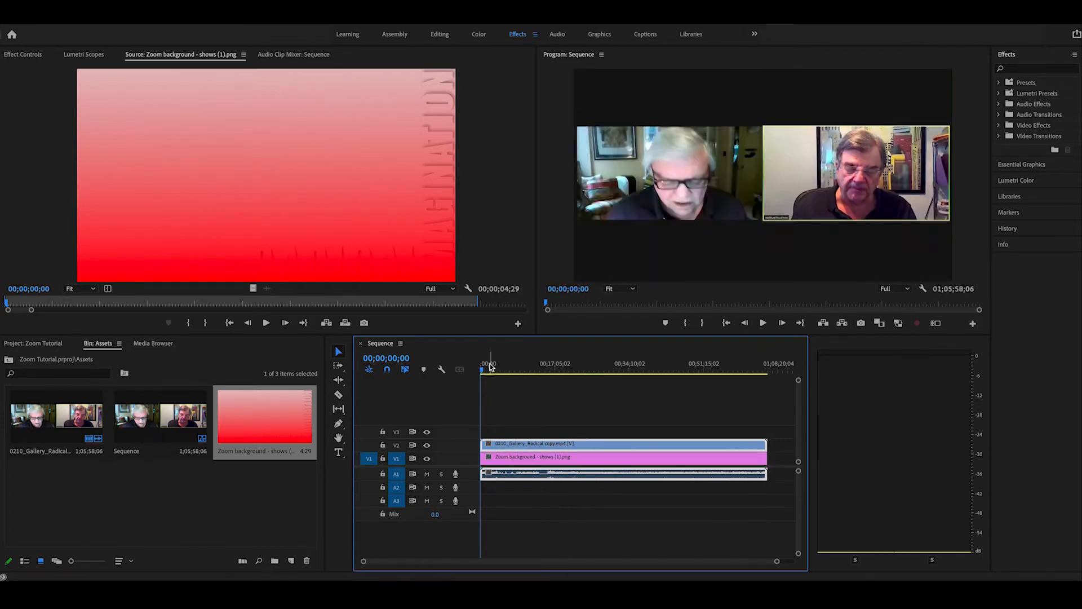
drag(489, 364, 525, 379)
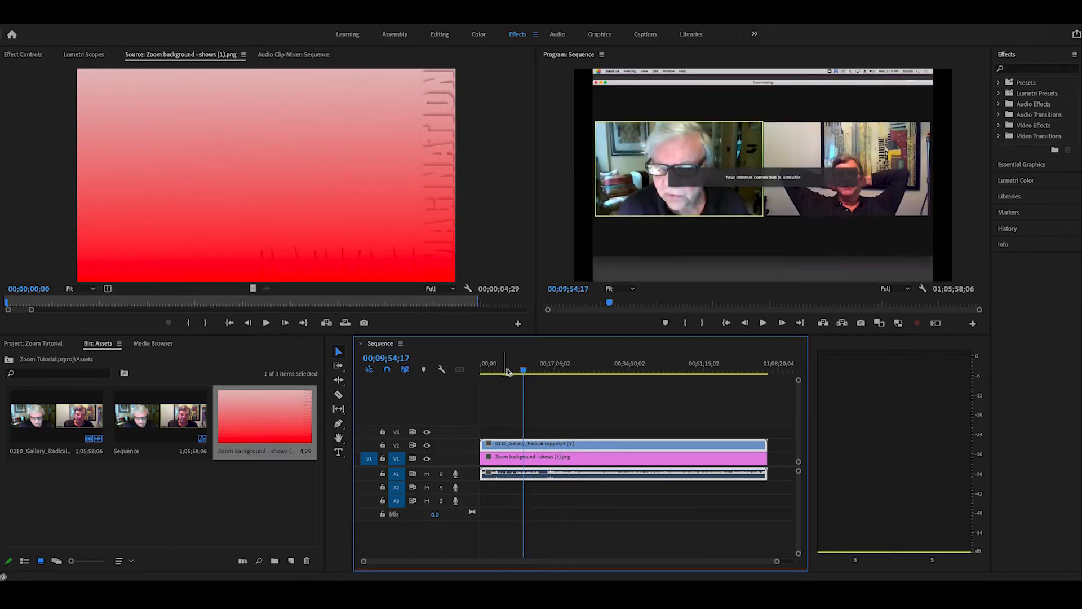
drag(513, 369, 528, 372)
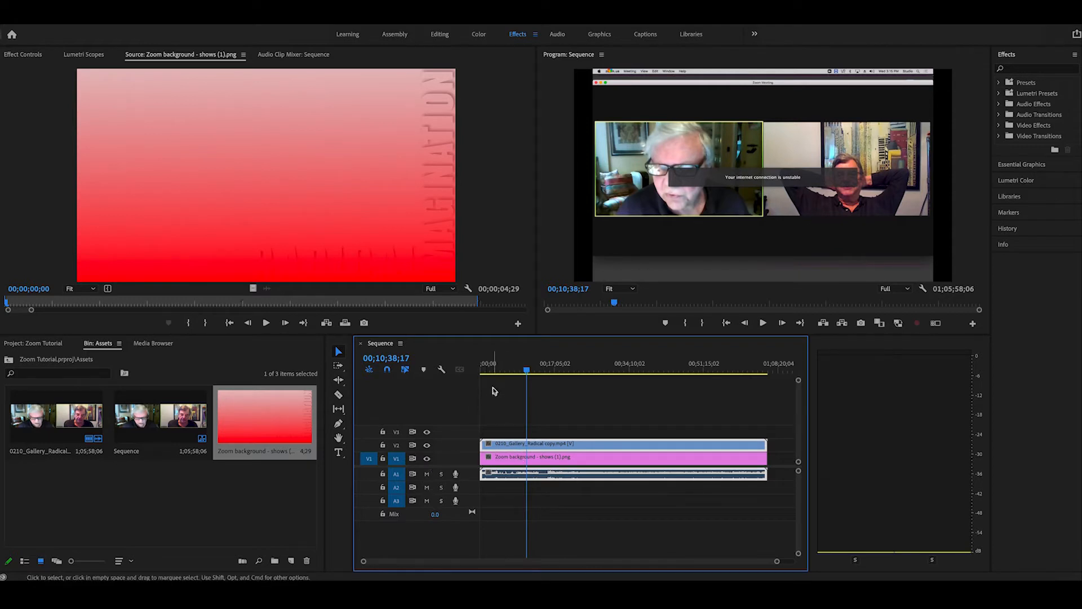
click(427, 446)
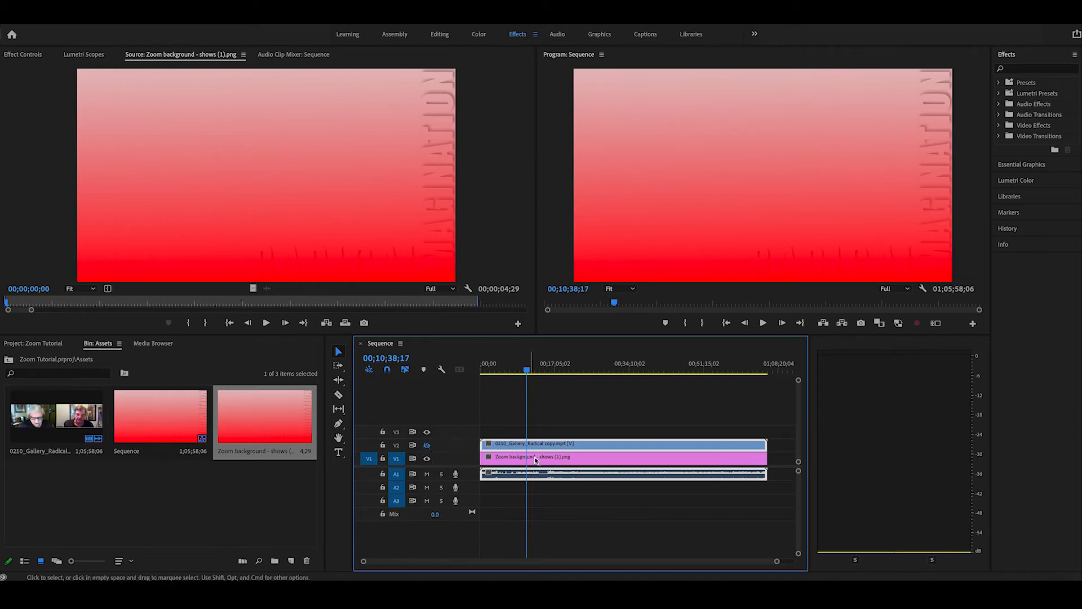
click(426, 446)
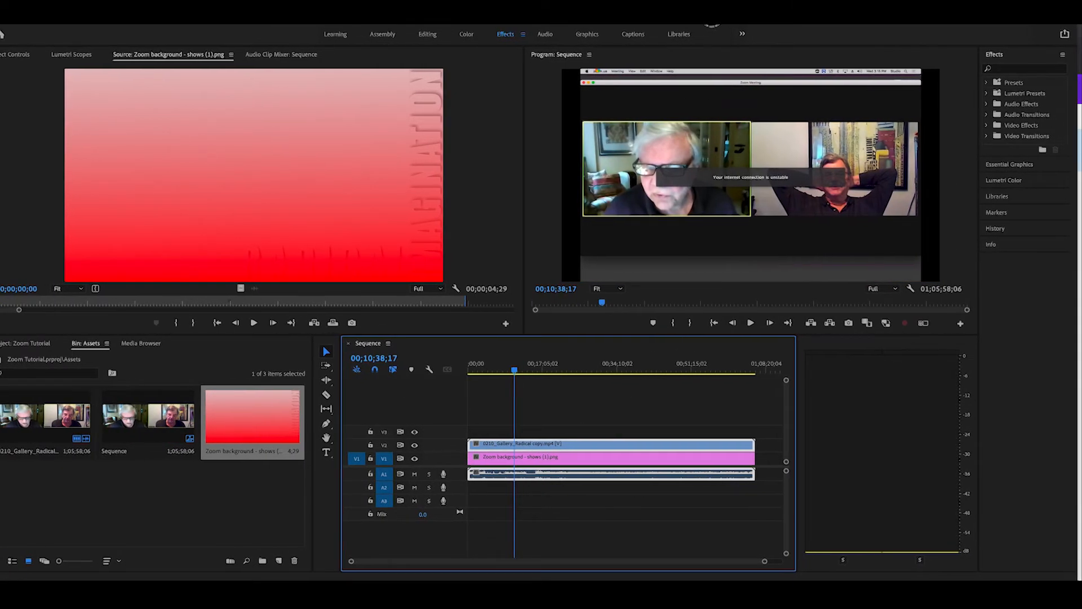
Find the Crop video effect and apply it to the gallery recording on V2
click(1004, 68)
text(crop)
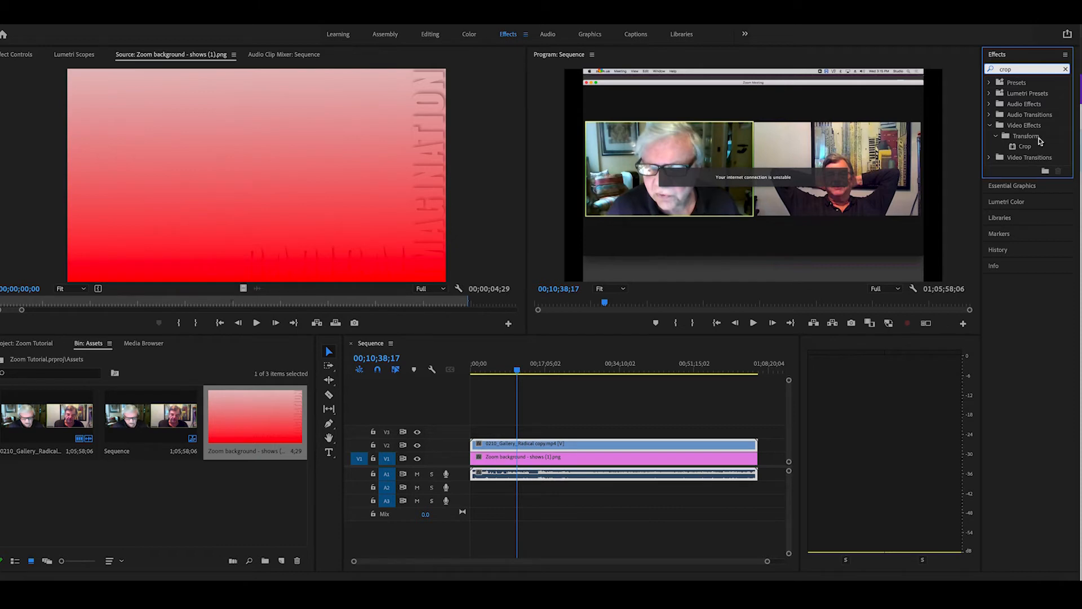
click(1025, 147)
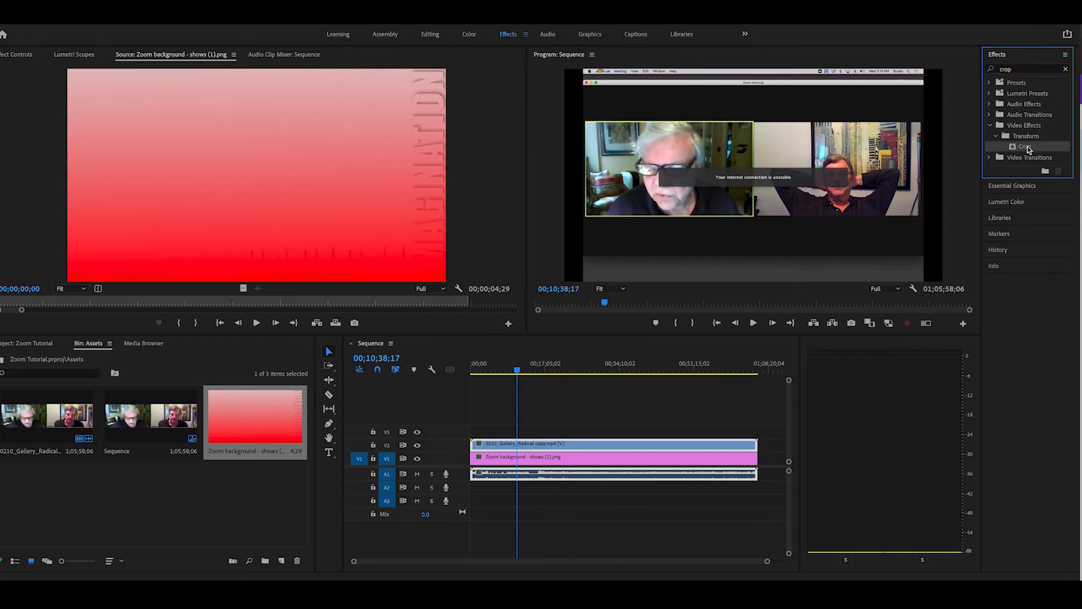
drag(1023, 145, 562, 444)
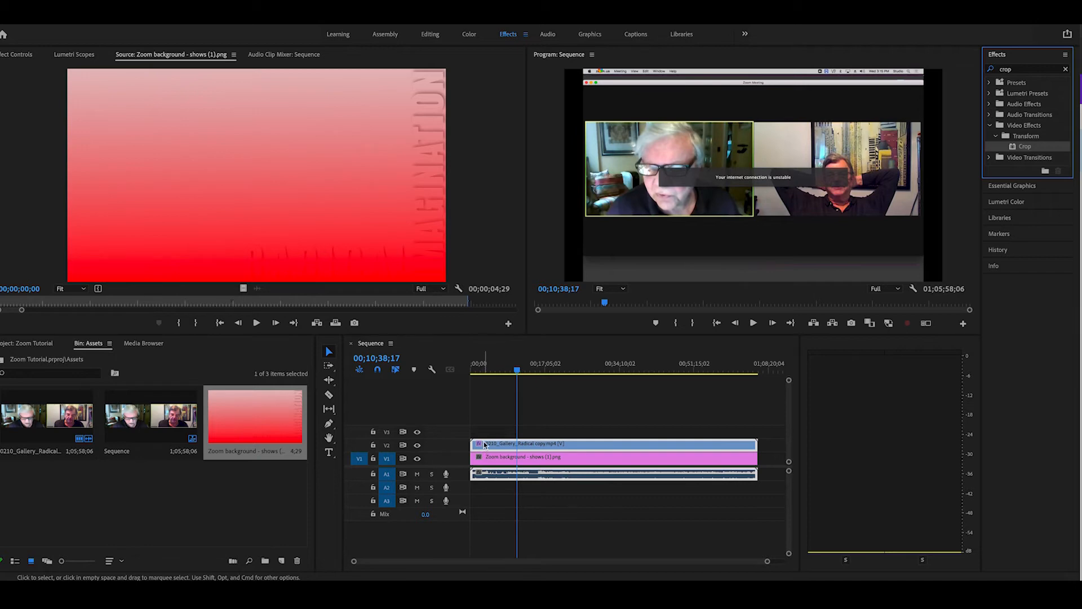
Crop the V2 clip 27% from the top, 29% from the bottom and 51% from the left, reverting a trial vertical position shift
mouse_move(504, 365)
mouse_down()
mouse_move(485, 367)
mouse_move(493, 368)
mouse_up()
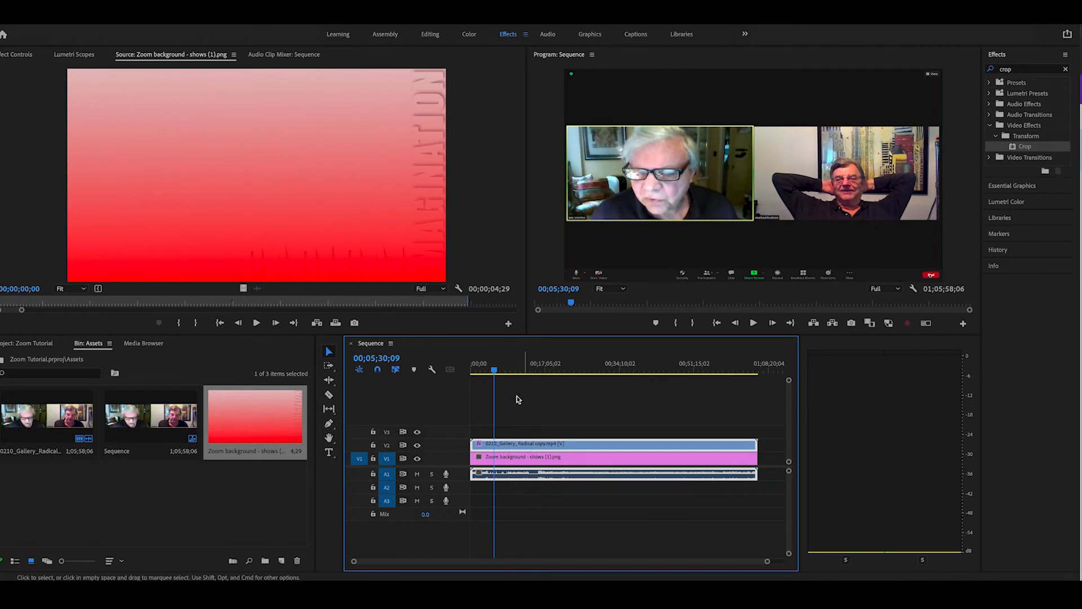
click(17, 54)
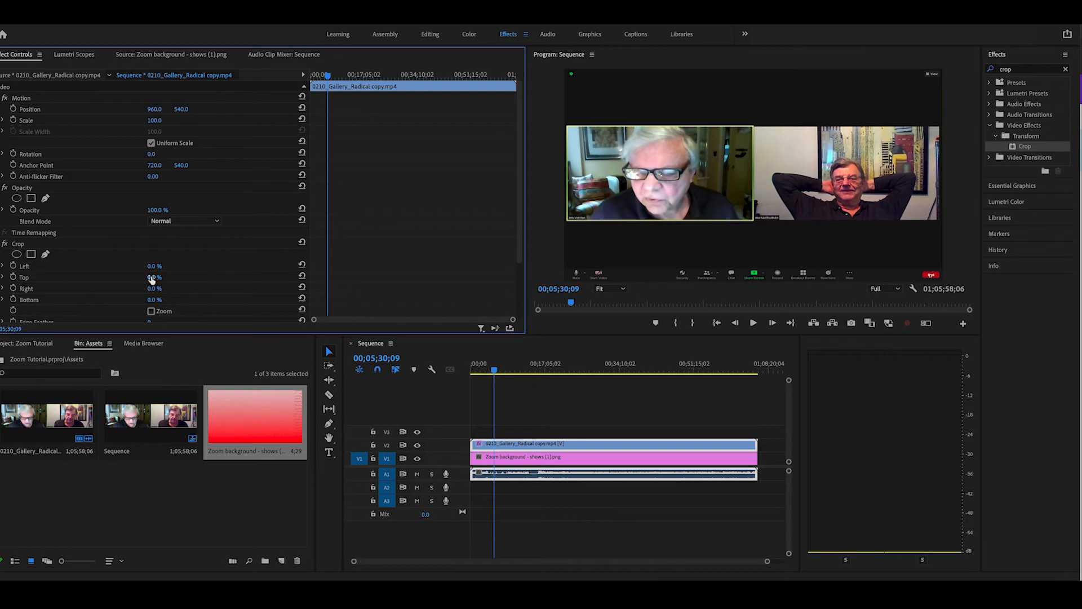
drag(154, 277, 170, 277)
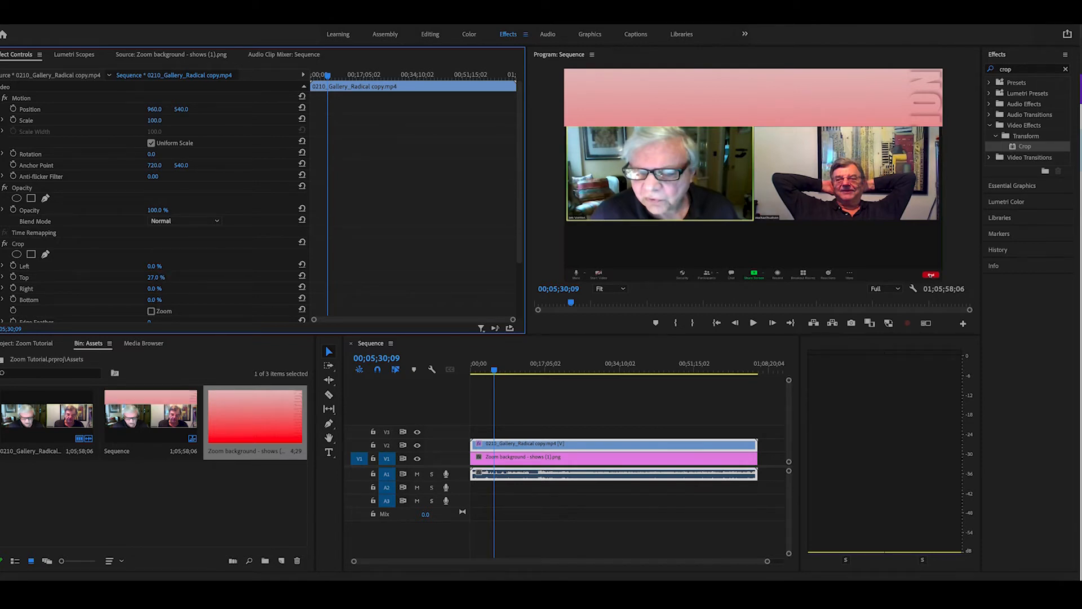
drag(155, 300, 172, 300)
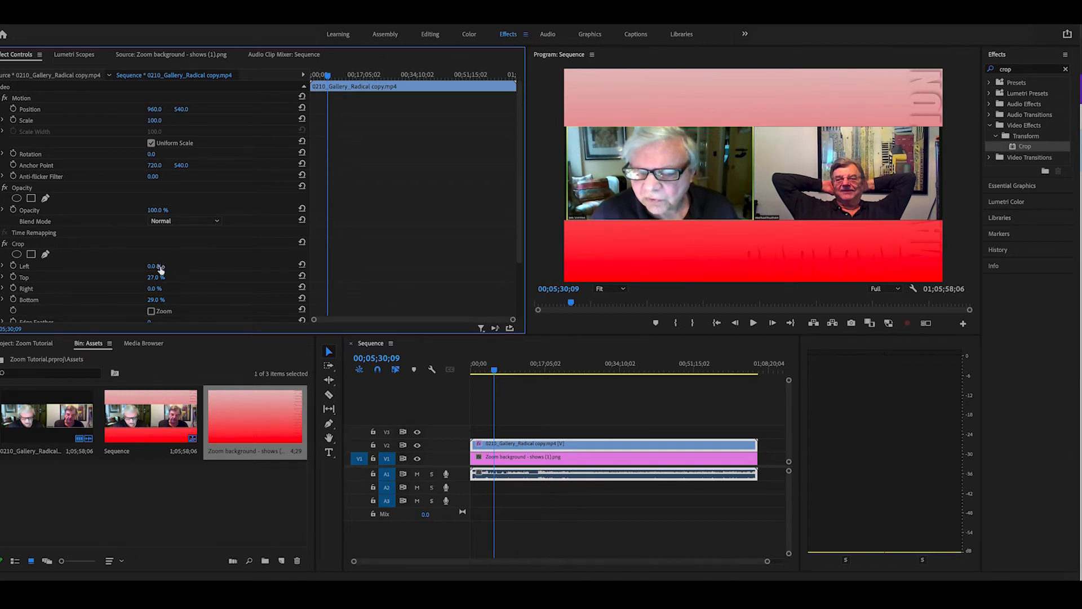
drag(155, 266, 212, 266)
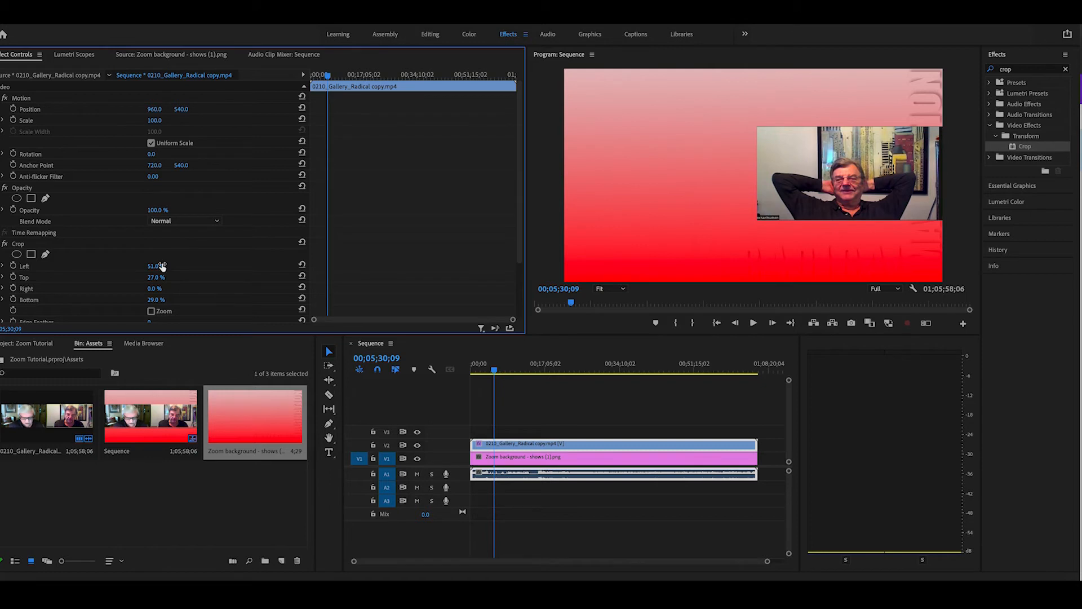
drag(179, 109, 172, 108)
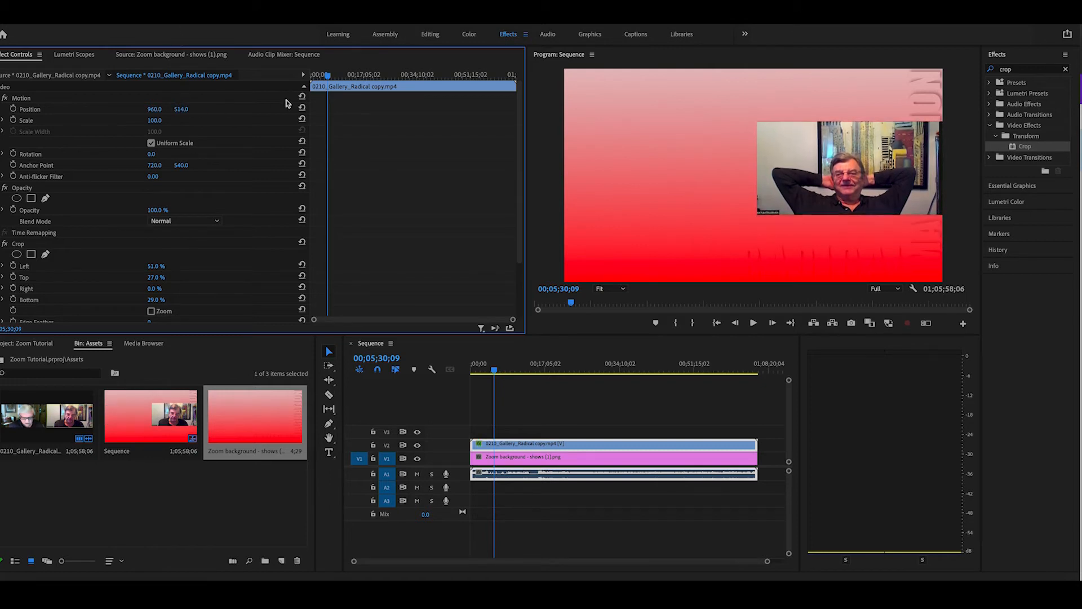
key(ctrl+z)
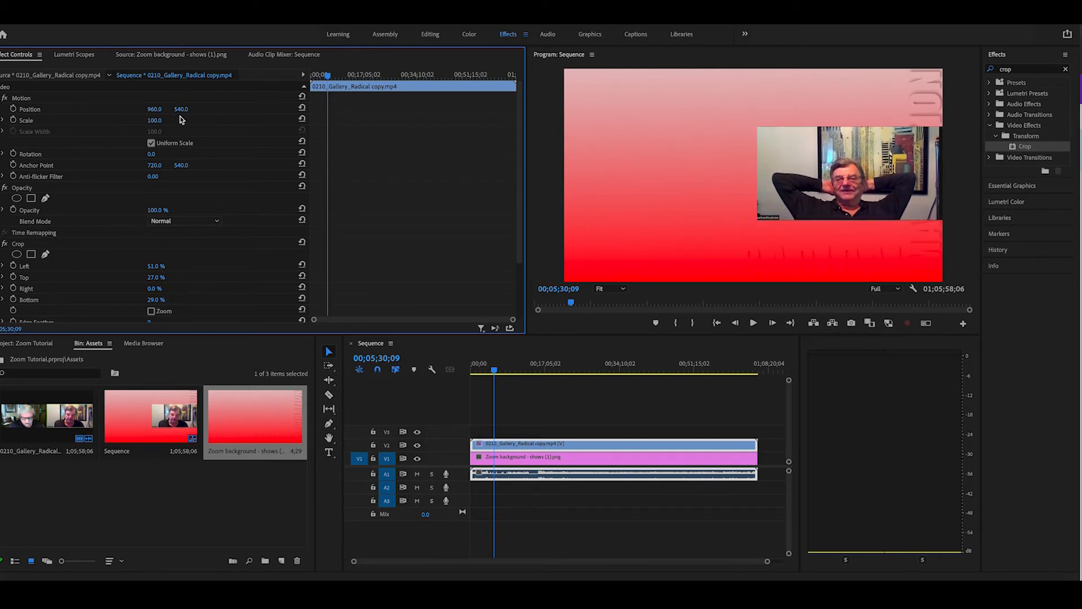
Lock tracks A1, V1 and V2, and paste a copy of the cropped gallery clip onto V3 at the sequence start
click(515, 446)
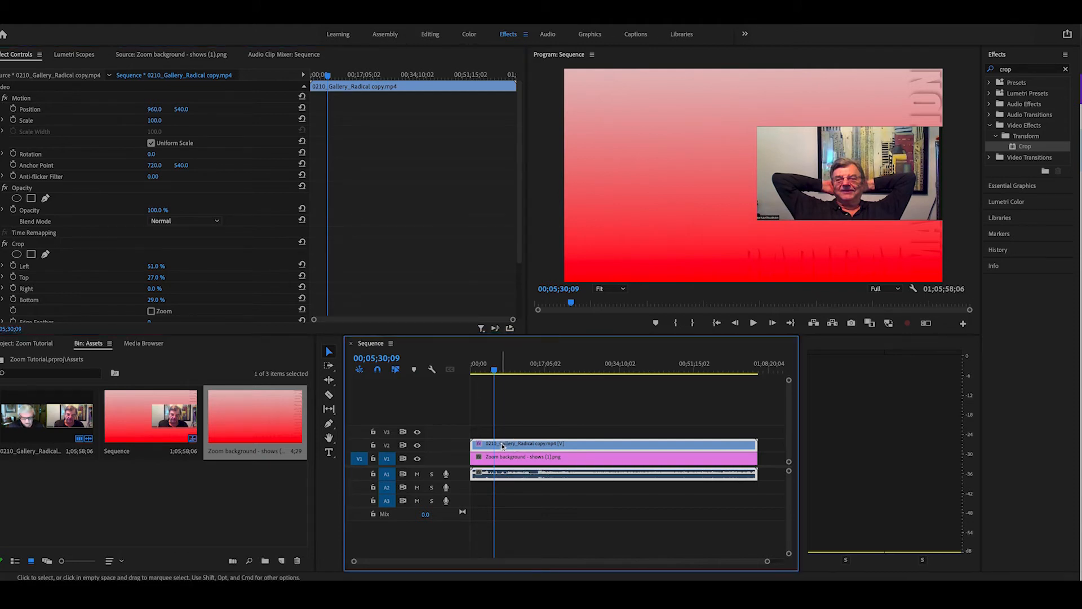
key(Home)
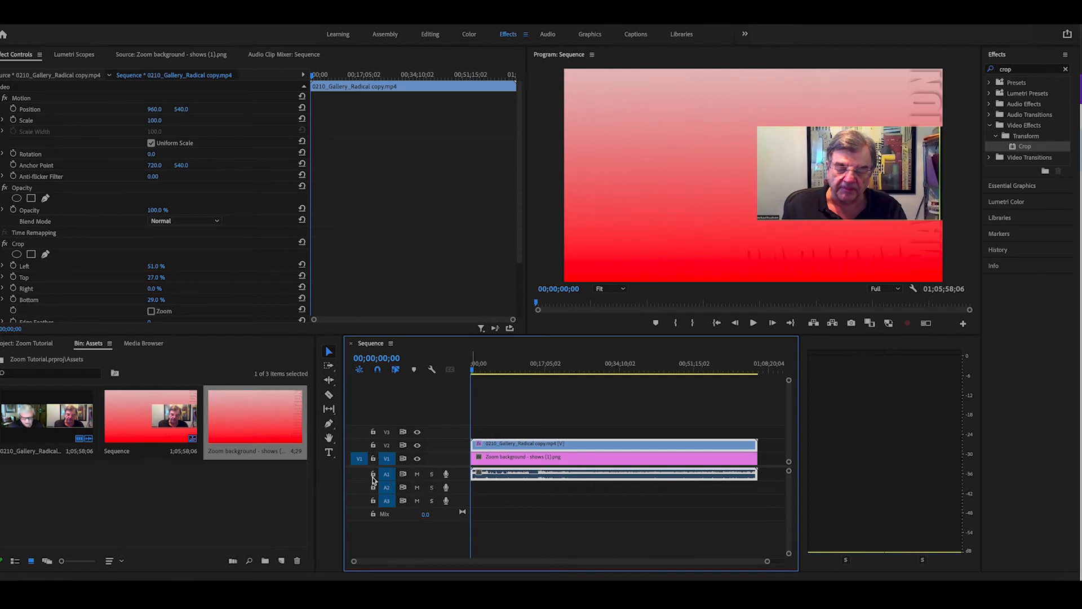
click(373, 473)
click(373, 459)
click(373, 446)
click(359, 432)
click(386, 432)
key(super+v)
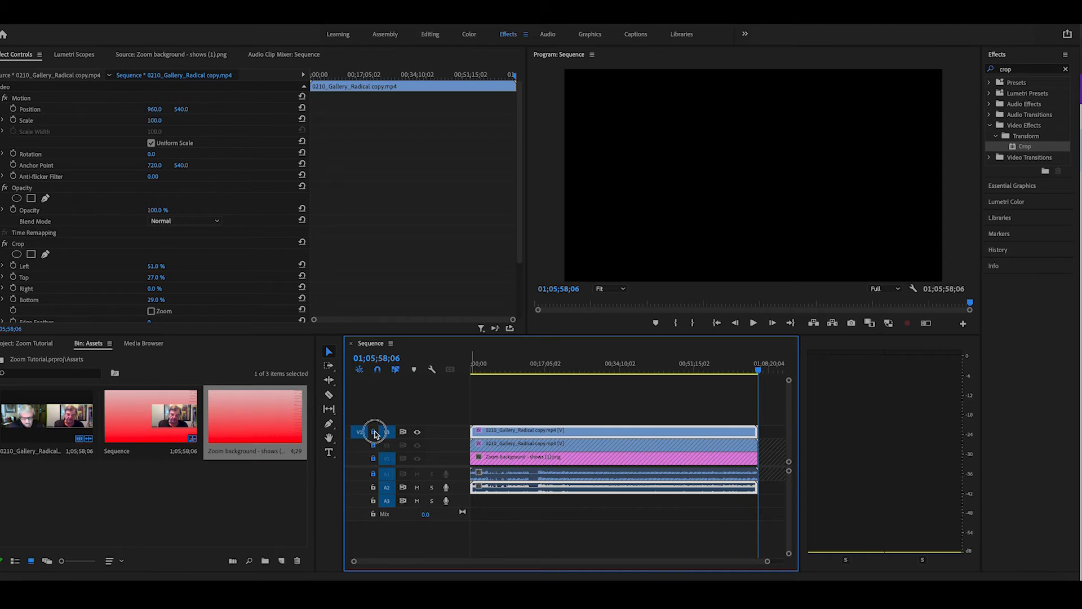
Delete the duplicate audio on A2 while V3 is locked, and unlock tracks V3, V2, V1 and A1
click(374, 433)
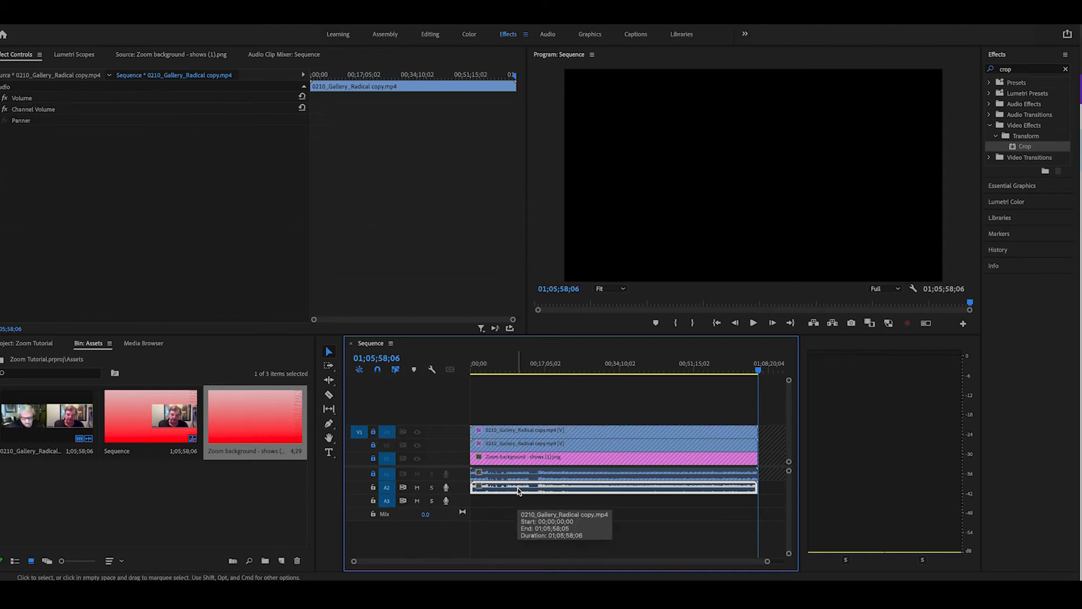
key(Delete)
click(373, 432)
click(373, 445)
click(373, 459)
click(373, 474)
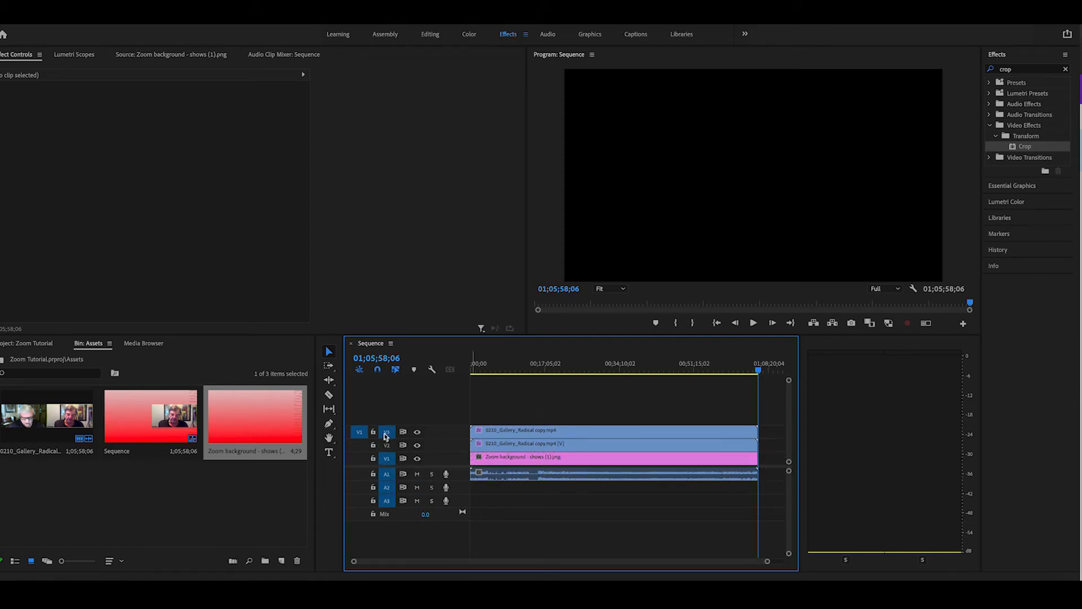
Select the copied clip on V3 at about five minutes into the sequence and set its left crop to 0%
click(492, 367)
click(514, 434)
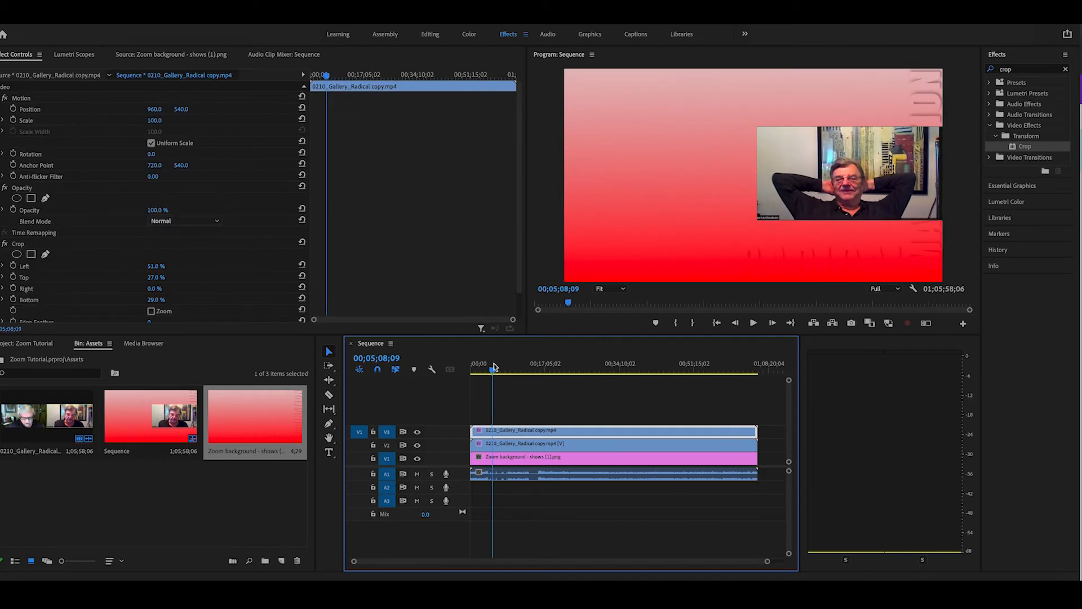
click(511, 446)
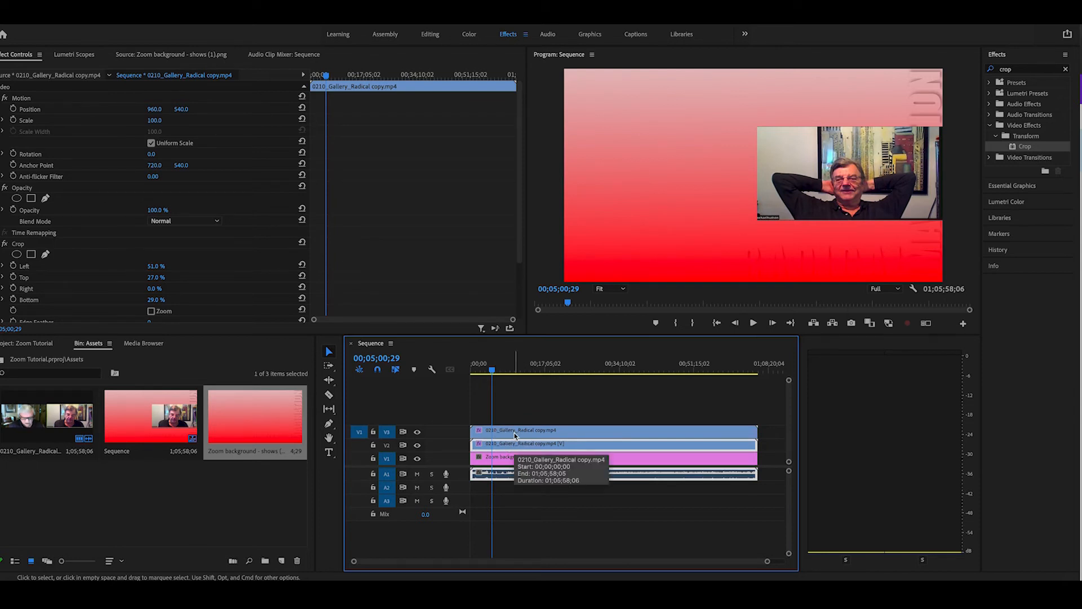
click(514, 432)
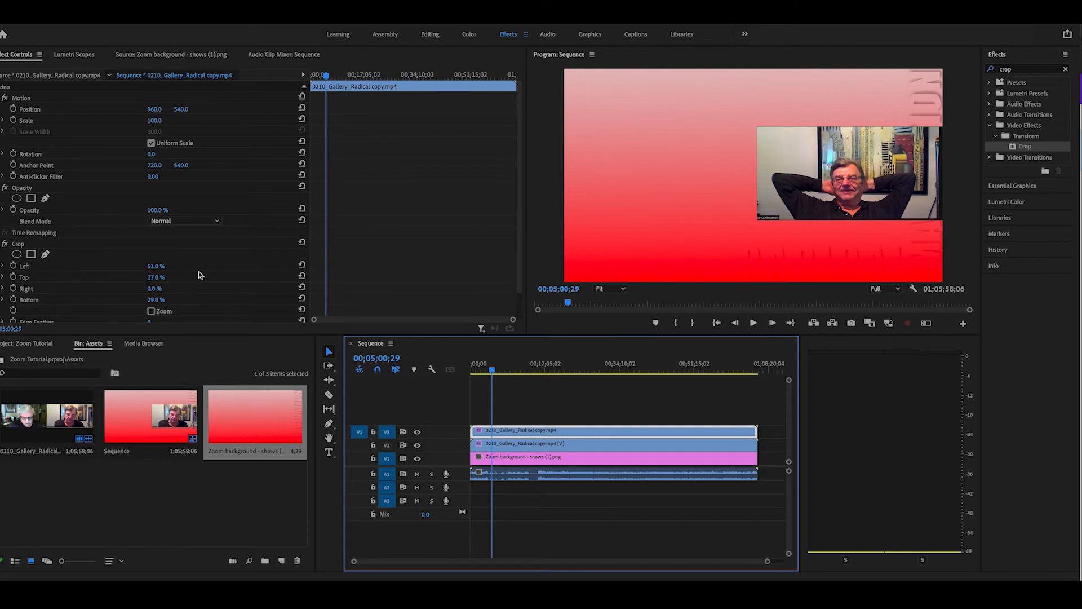
drag(158, 267, 128, 267)
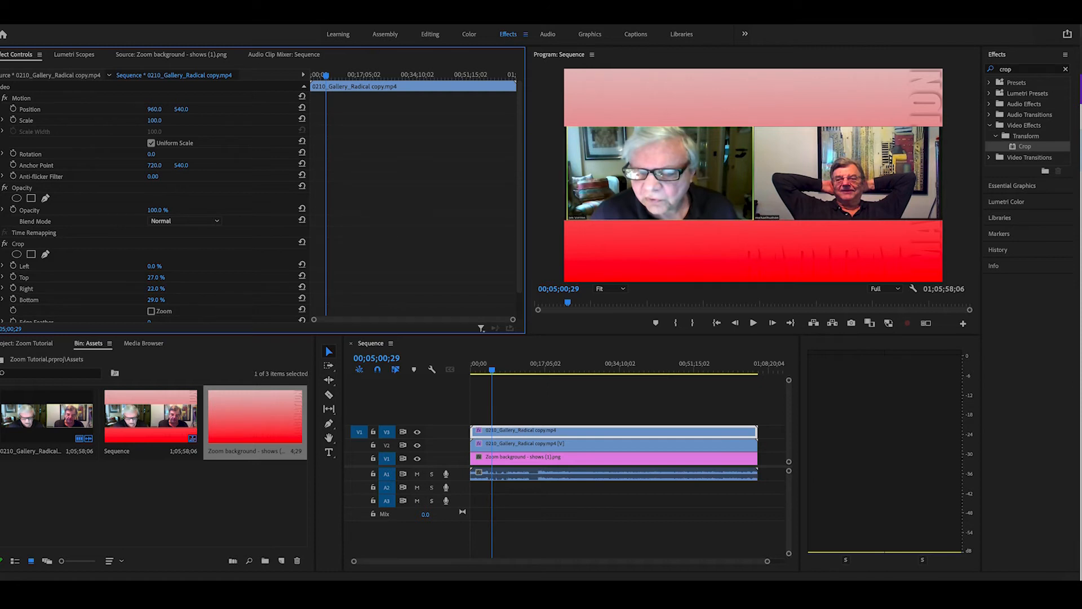
Set the V3 clip's right crop to 52%, trim its left edge slightly, and select the gallery clip on V2
drag(156, 289, 157, 289)
click(155, 289)
click(183, 280)
mouse_move(156, 289)
mouse_down()
mouse_move(169, 289)
mouse_move(157, 289)
mouse_up()
drag(155, 288, 161, 289)
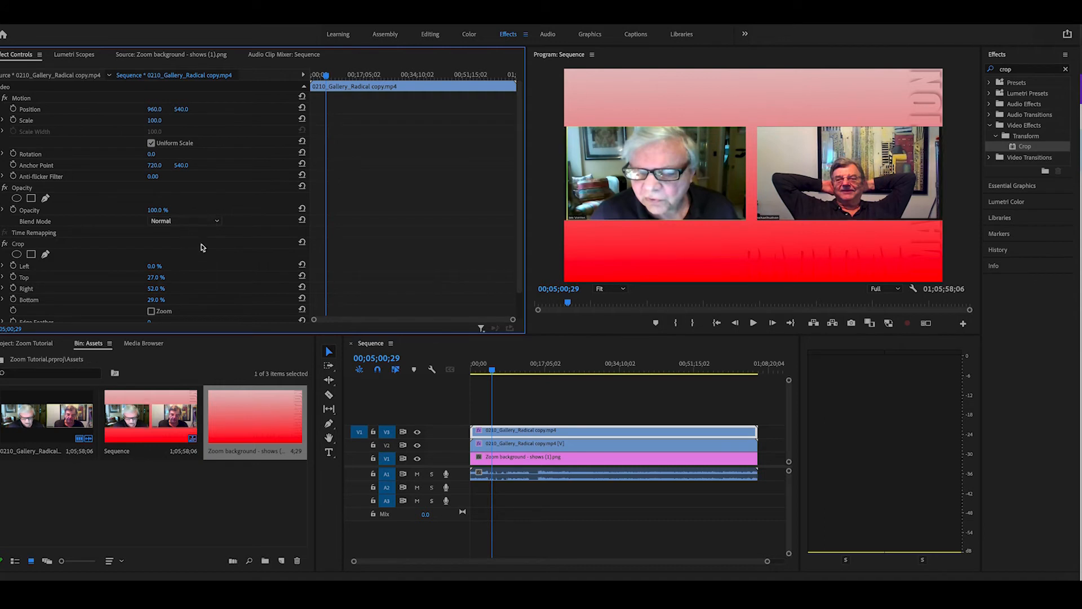
drag(156, 266, 162, 267)
click(539, 445)
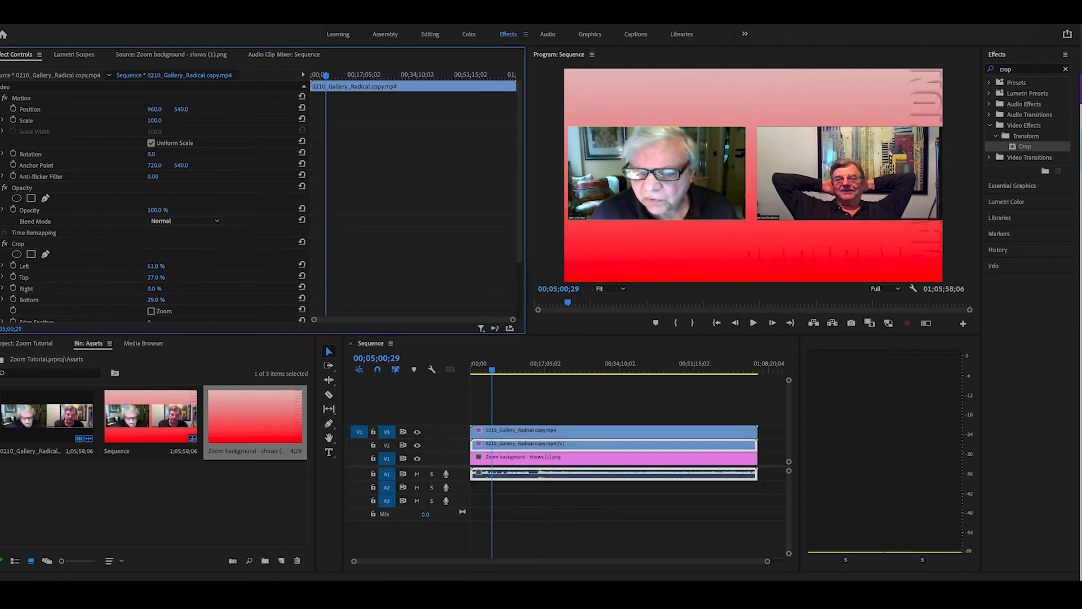
Set the V2 clip's left crop to 52% and right crop to 2%, and shift the V2 clip to X 936 and the V3 clip to X 987
drag(156, 266, 158, 267)
drag(153, 288, 156, 288)
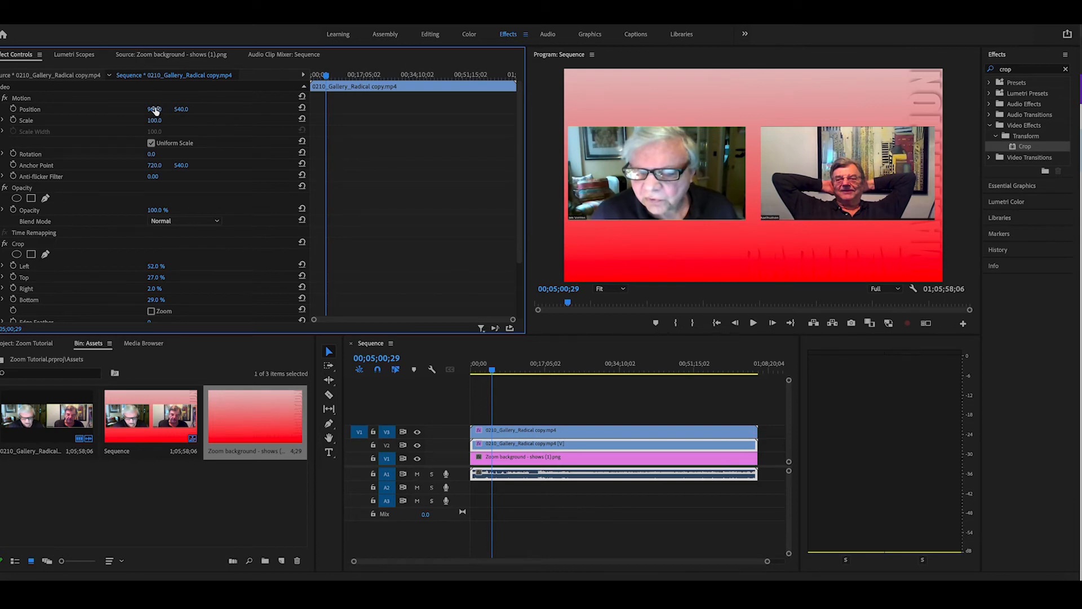
drag(157, 110, 143, 110)
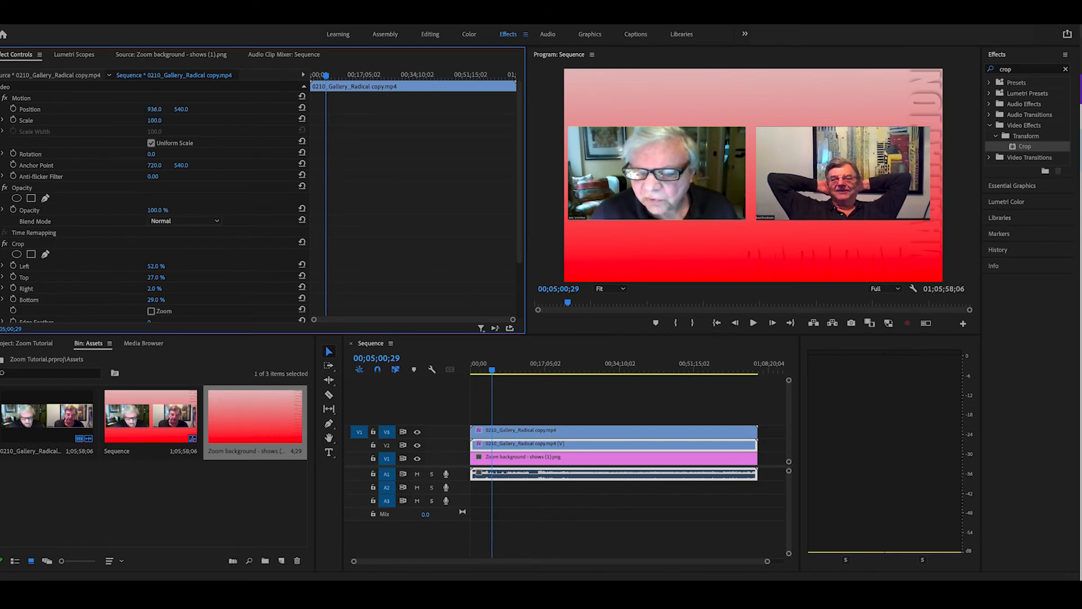
click(540, 432)
drag(151, 110, 165, 110)
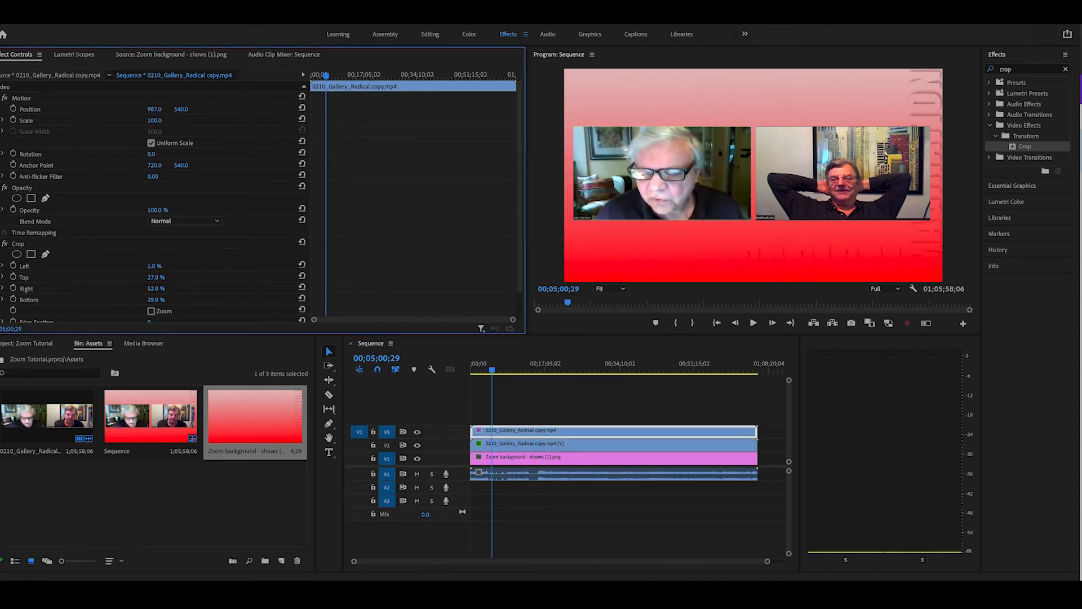
Show safe margins in the program monitor and scrub back to about two minutes, and on to 00;03;54;25, to check the framing
click(914, 288)
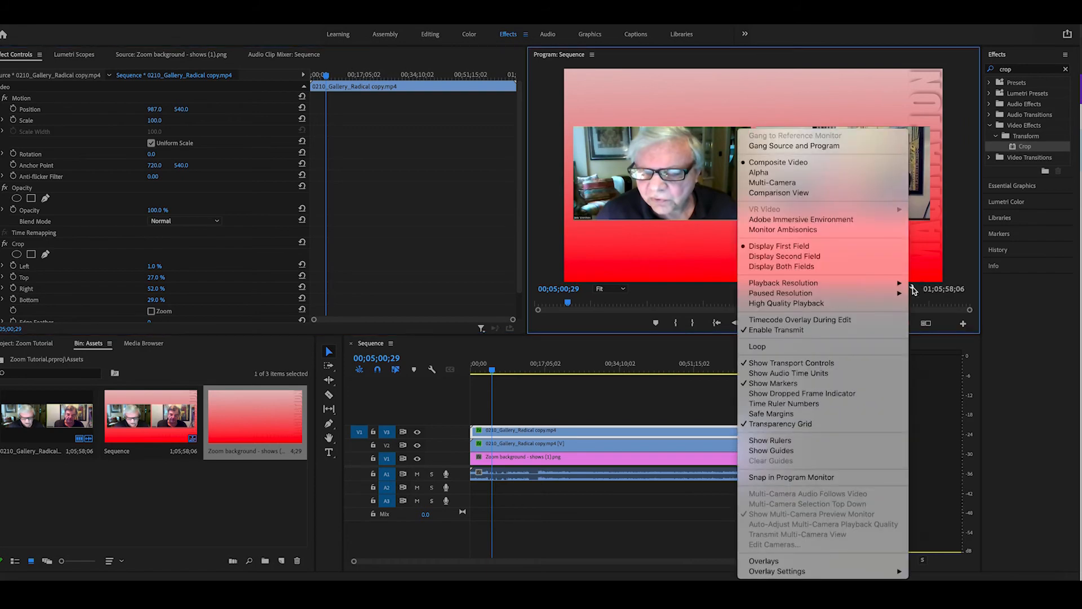
click(863, 414)
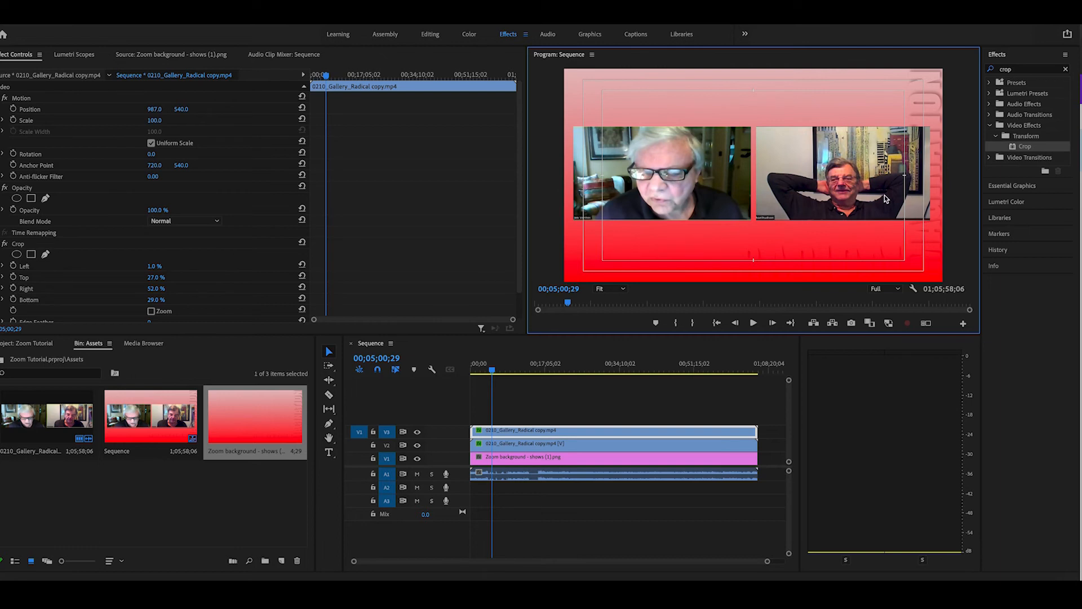
click(481, 368)
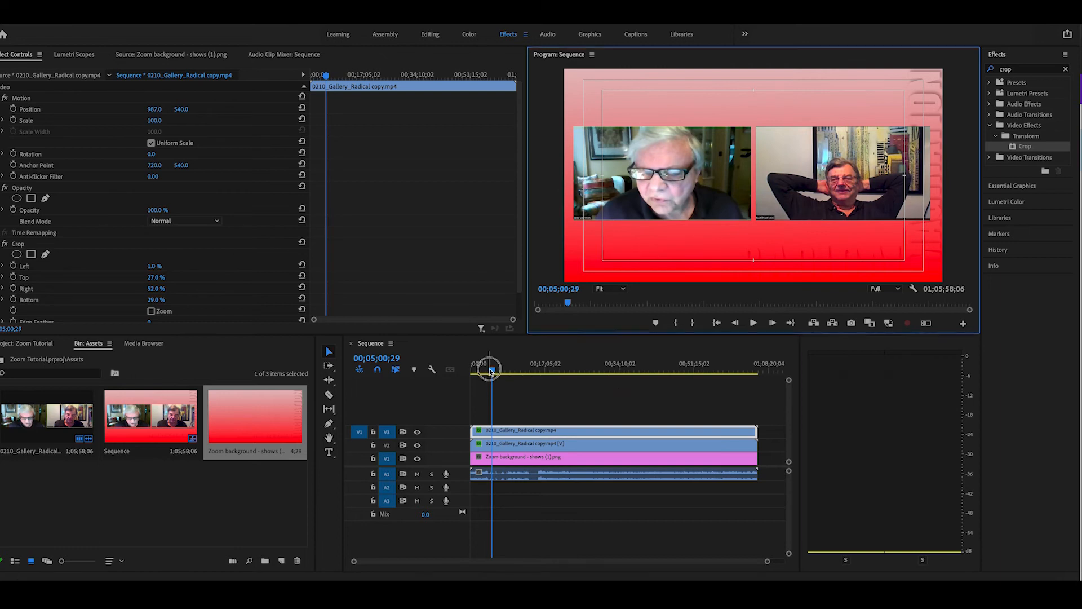
drag(479, 368, 478, 367)
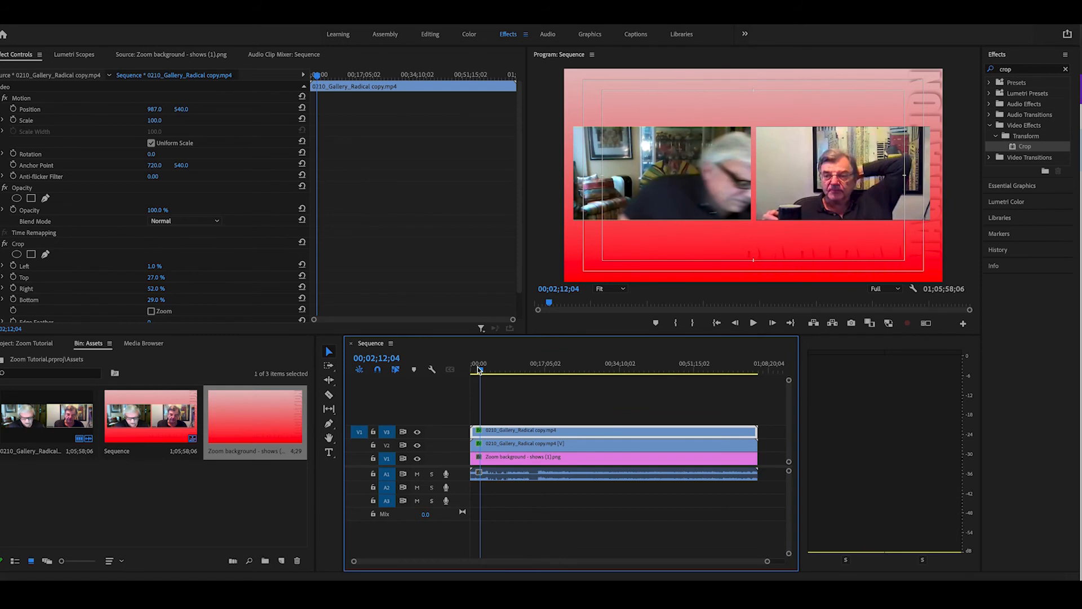
drag(478, 366, 489, 372)
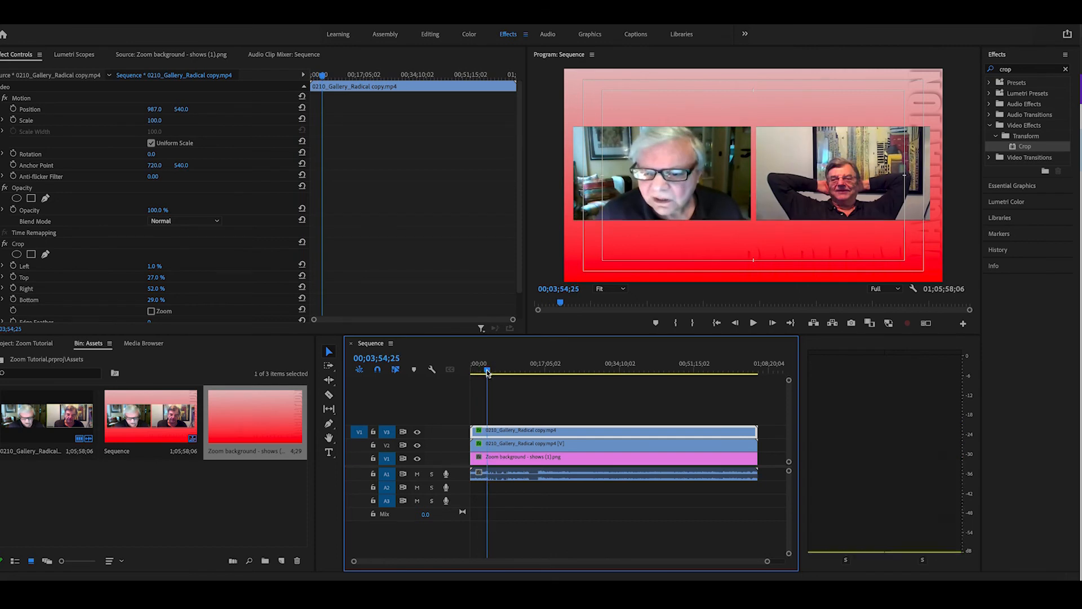
Crop the V2 speaker to a narrow portrait with 65% left and 17% right, enlarge it and shift it toward the centre
click(507, 447)
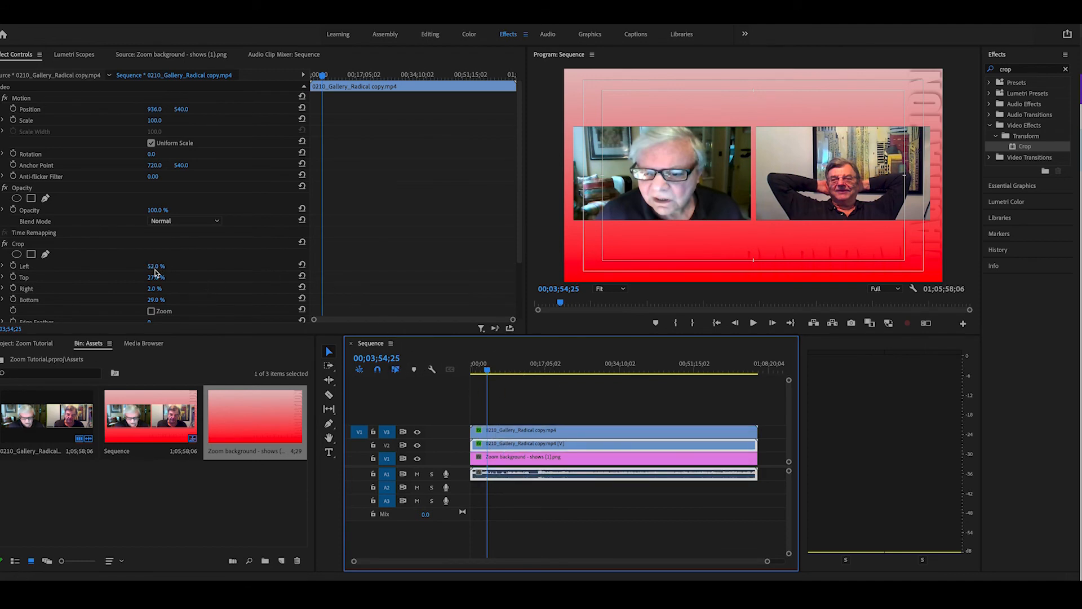
drag(156, 270, 175, 270)
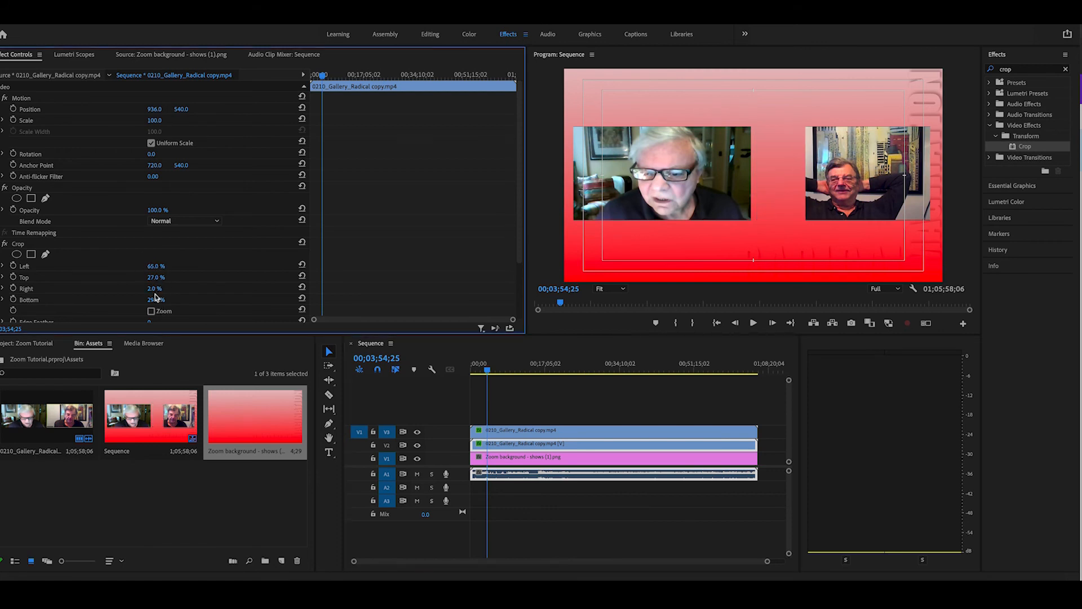
drag(155, 288, 177, 288)
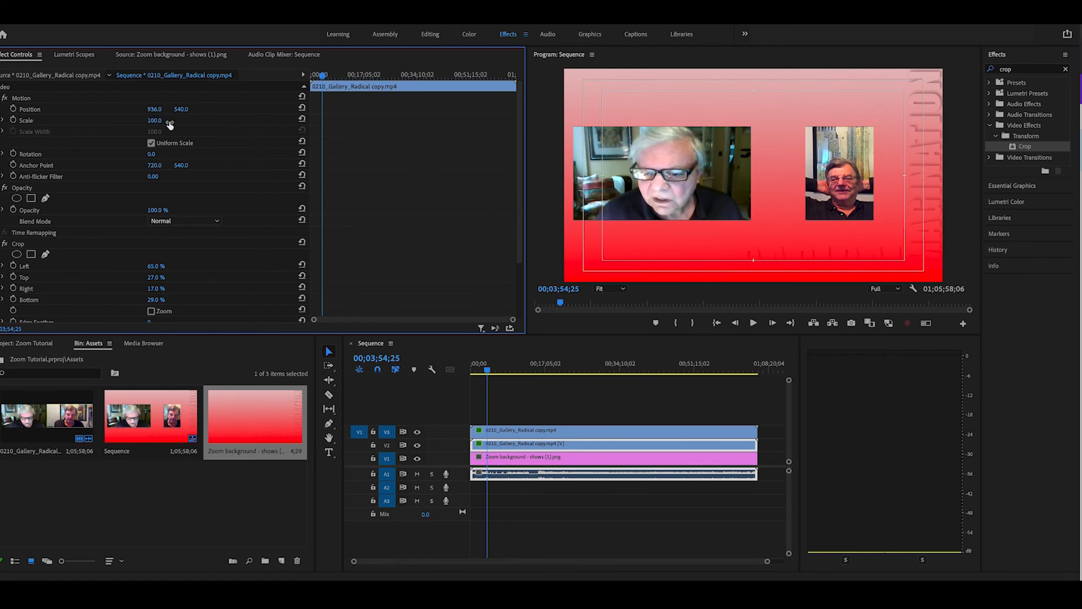
drag(155, 121, 3, 110)
Crop the V3 speaker to 15% left and 65% right, and place it at 150% scale at position 1311, 537
click(519, 432)
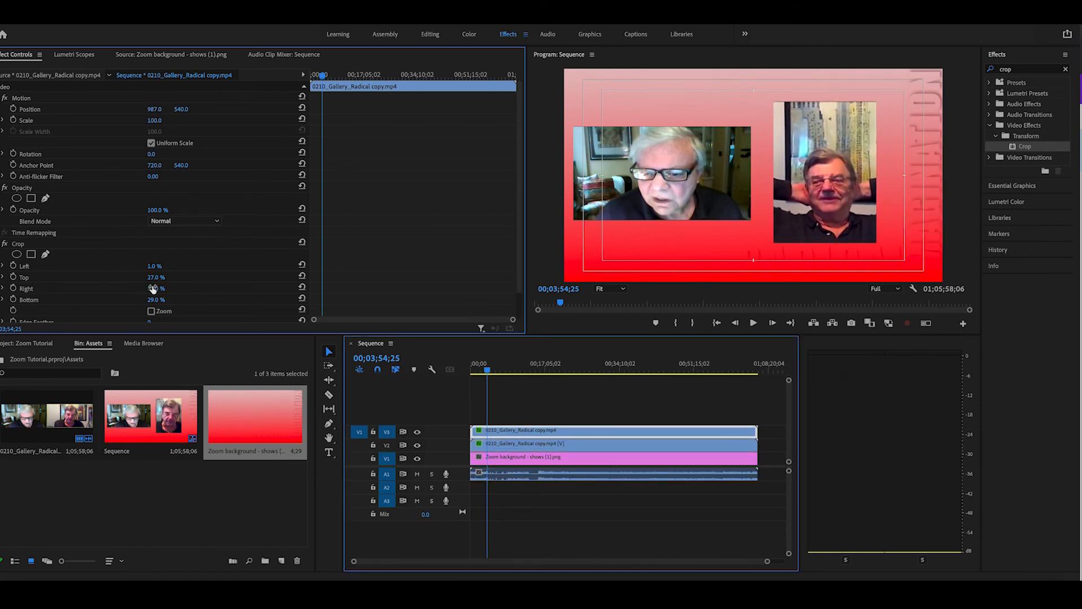
drag(155, 267, 161, 266)
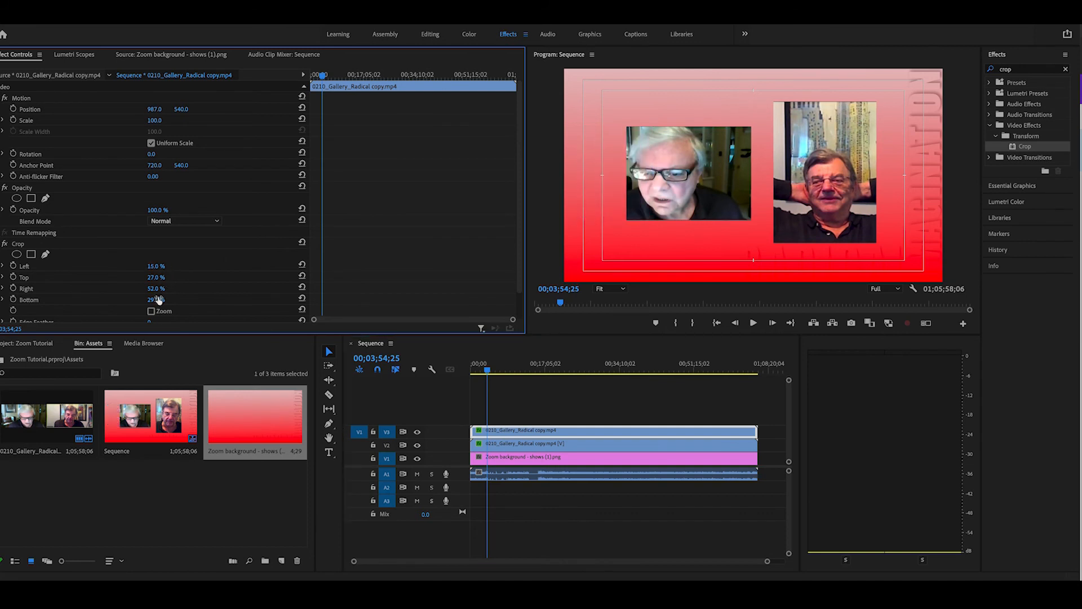
drag(156, 288, 164, 288)
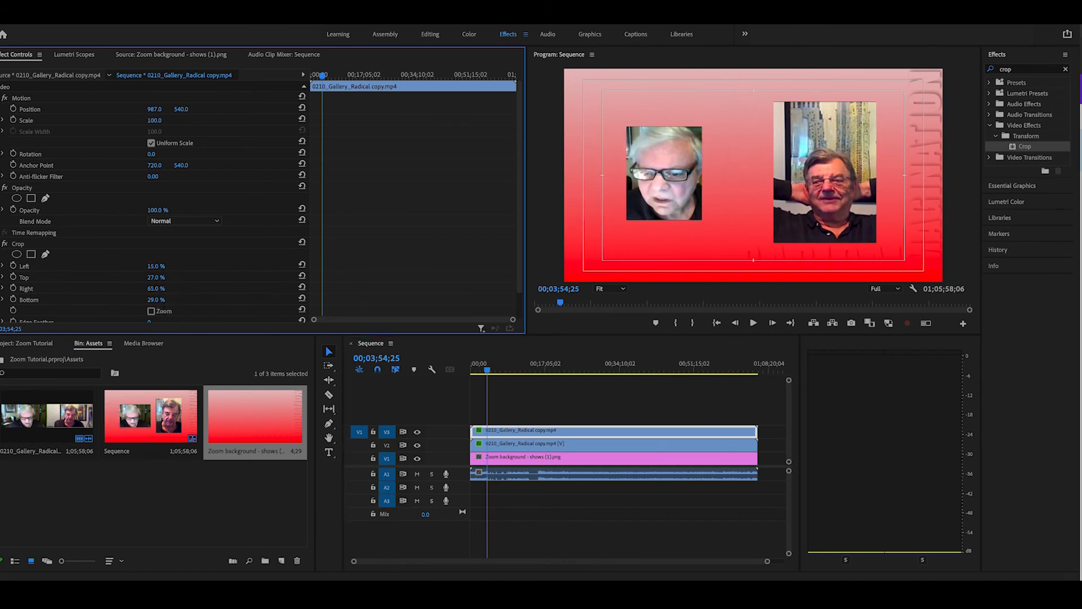
mouse_move(155, 121)
mouse_down()
mouse_move(182, 109)
mouse_move(150, 120)
mouse_up()
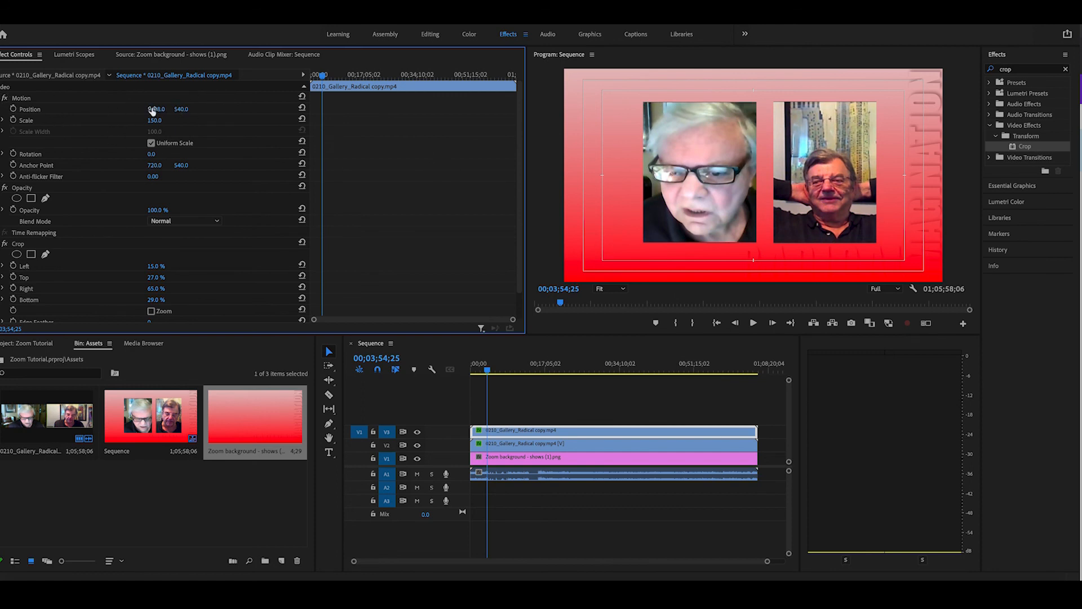
drag(156, 109, 101, 108)
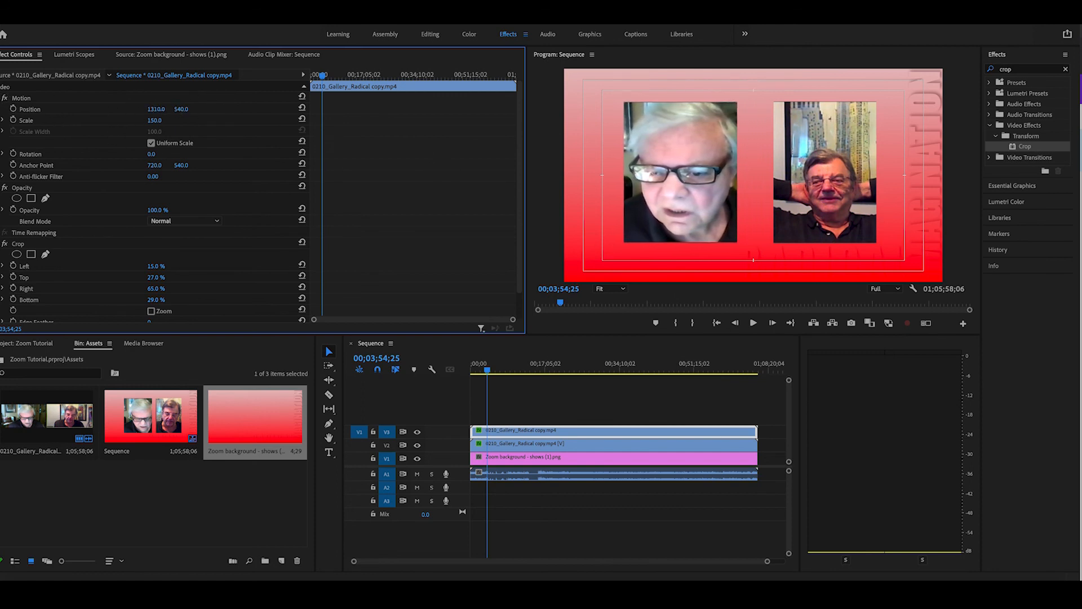
mouse_move(181, 109)
mouse_down()
mouse_move(117, 109)
mouse_move(234, 108)
mouse_move(180, 109)
mouse_up()
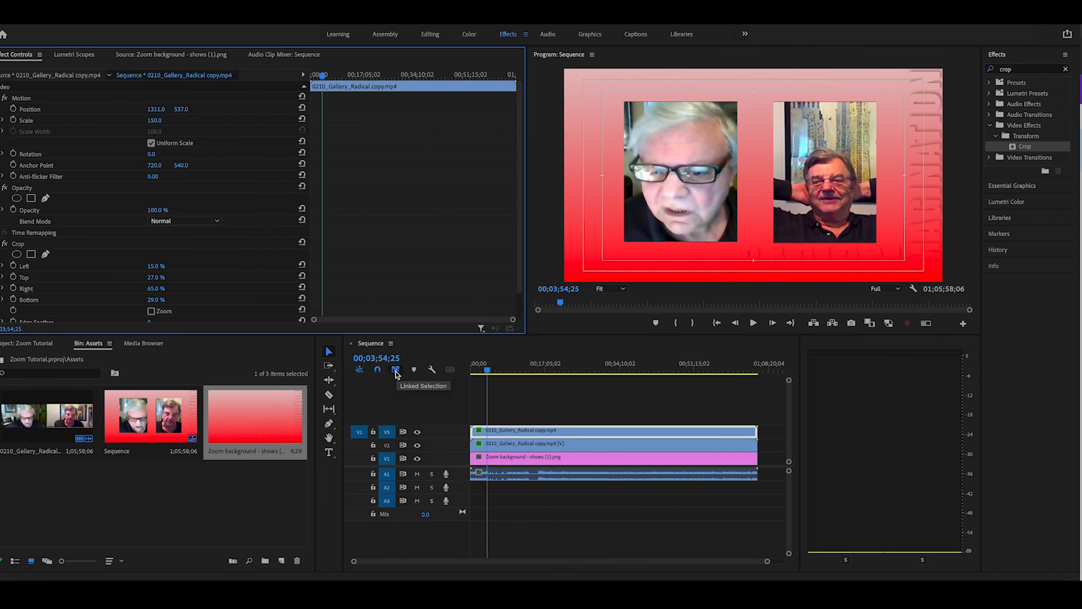
Undo the portrait crops, scaling and repositioning of both the V3 and V2 clips
key(super+z)
key(super+z)
key(super+z)
key(super+z)
key(super+z)
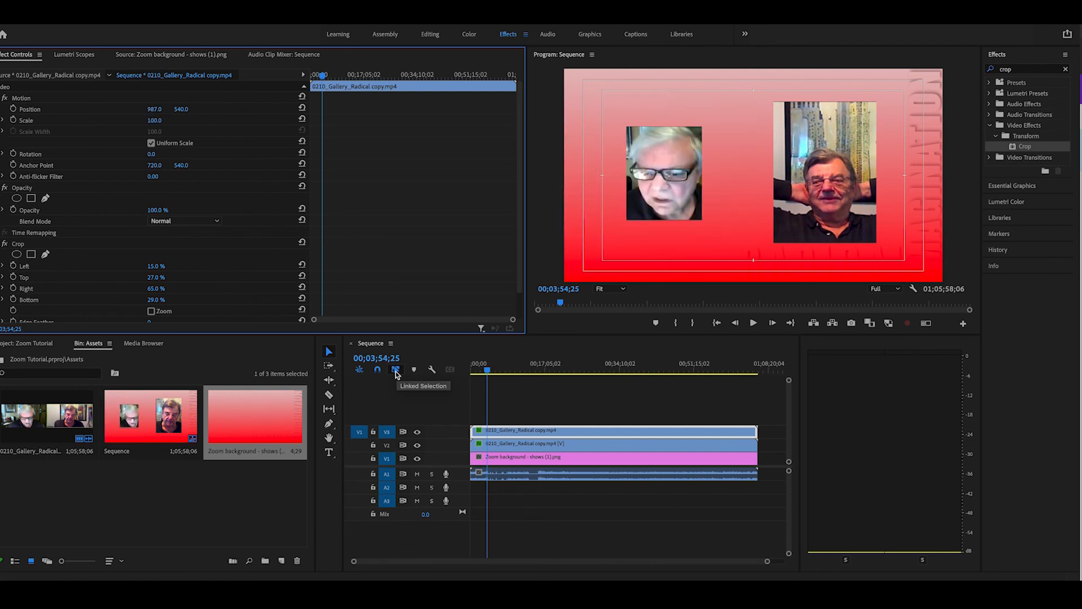
key(super+z)
key(super+z)
key(super+z)
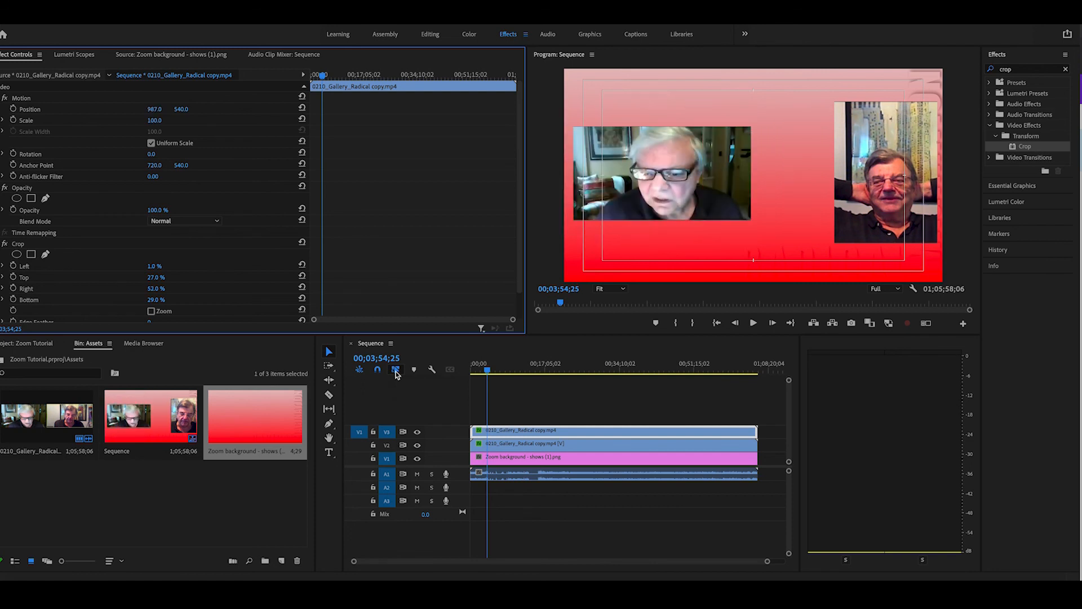
key(super+z)
key(super+z)
key(super+z)
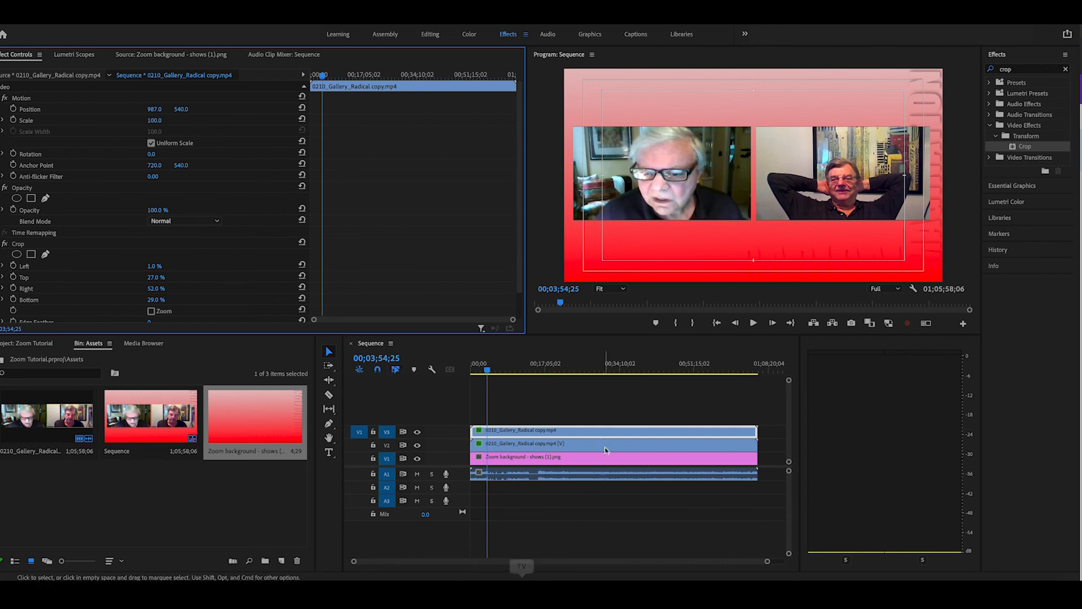
Scrub to about 11;37 and back to 00;01;57;12, and review the layer stack by selecting the background, video and audio clips in turn
drag(490, 373, 519, 376)
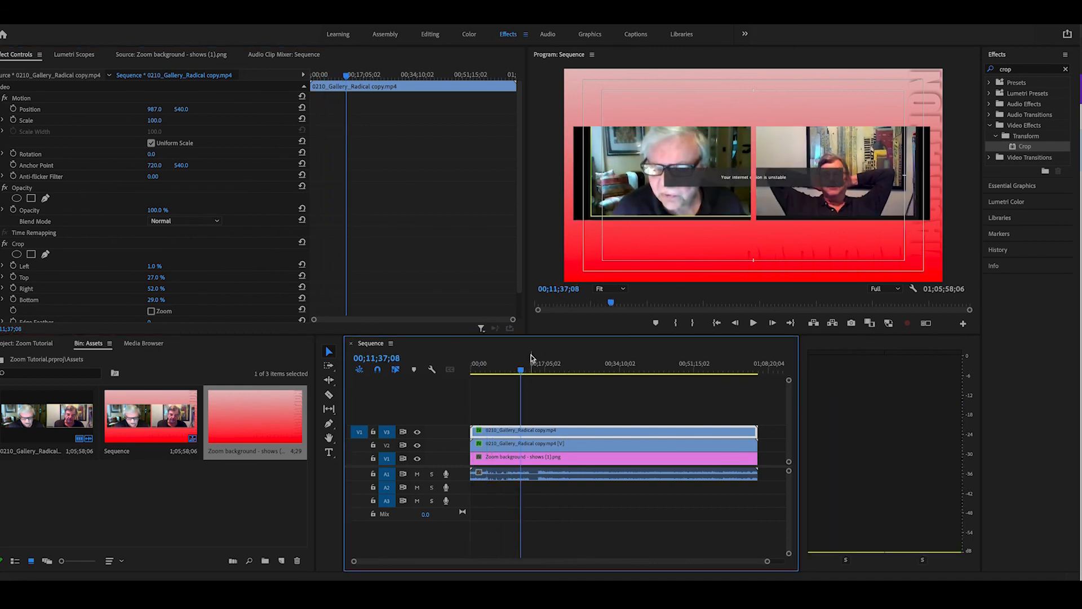
drag(520, 365, 479, 367)
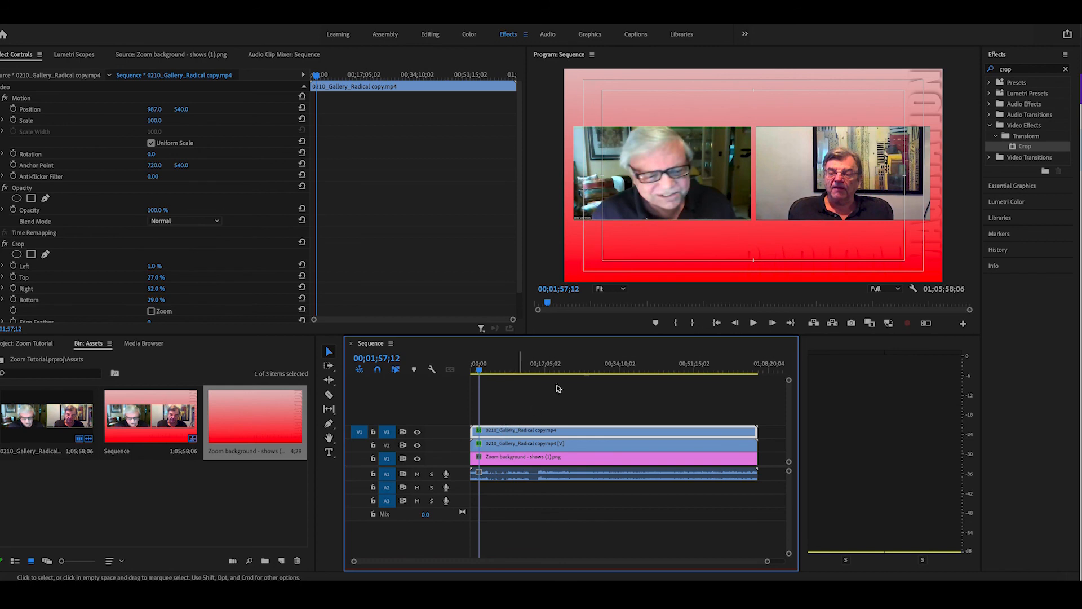
drag(534, 404, 534, 454)
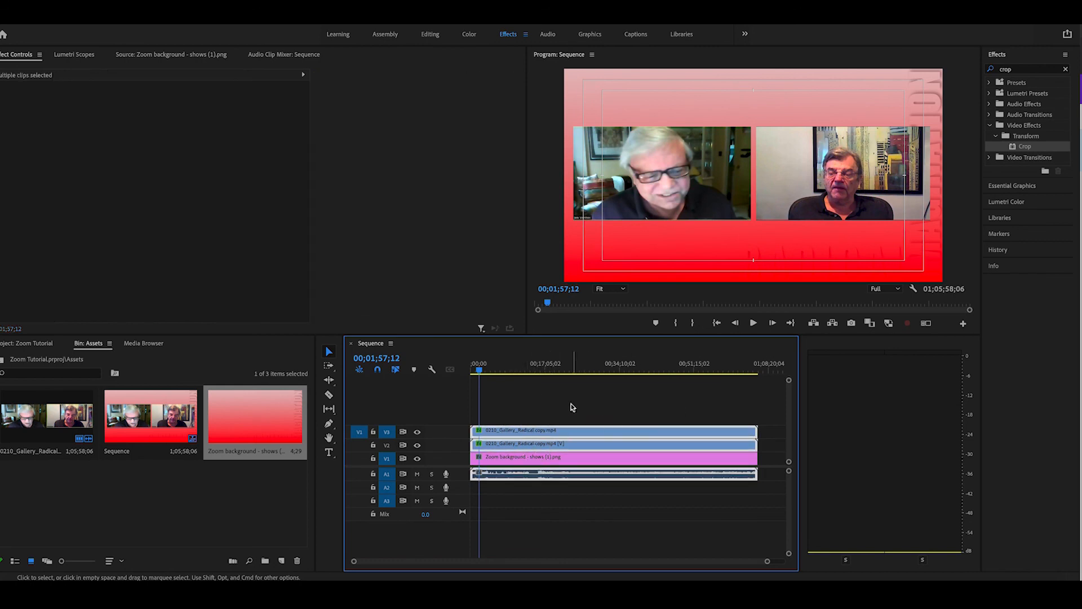
click(538, 444)
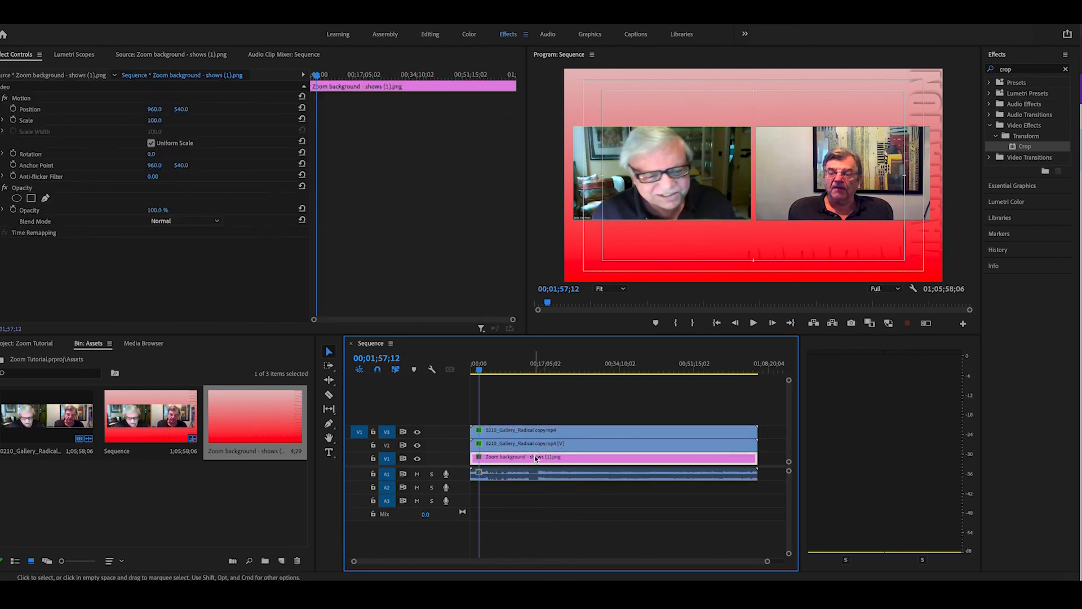
click(544, 432)
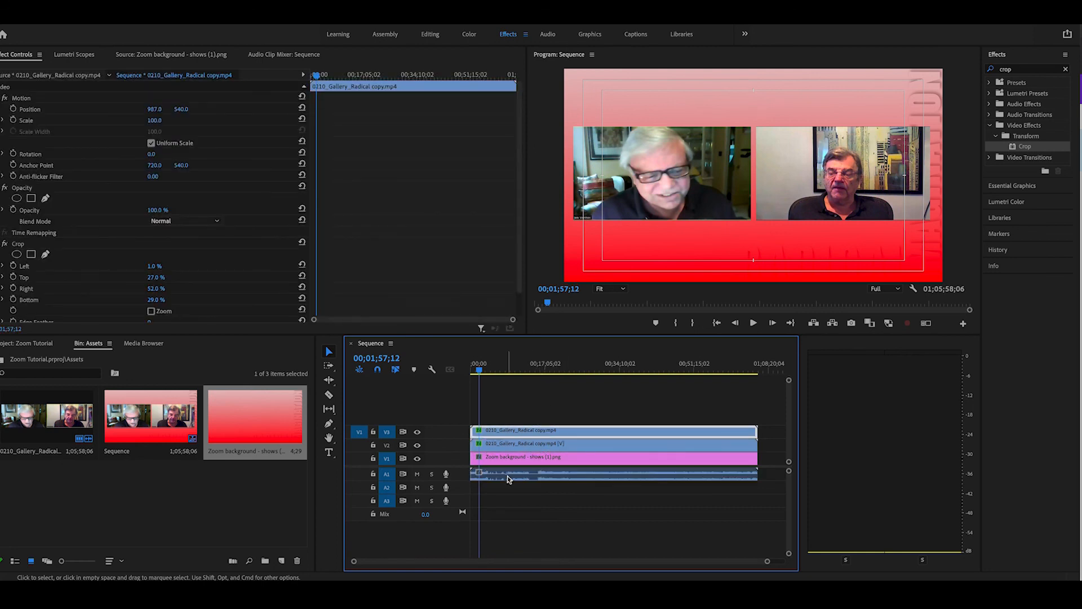
click(492, 474)
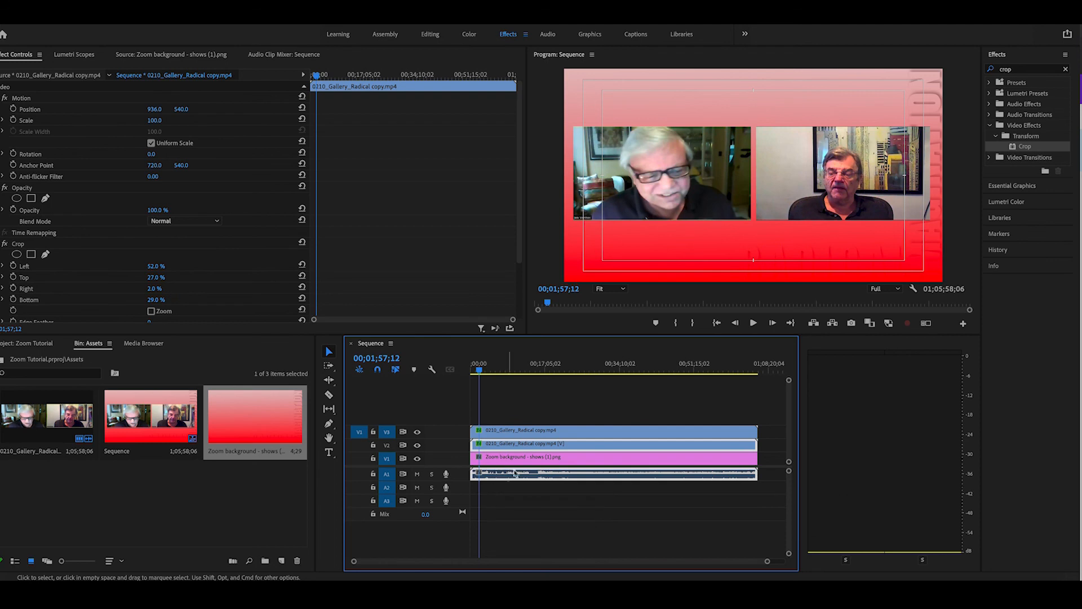
click(520, 432)
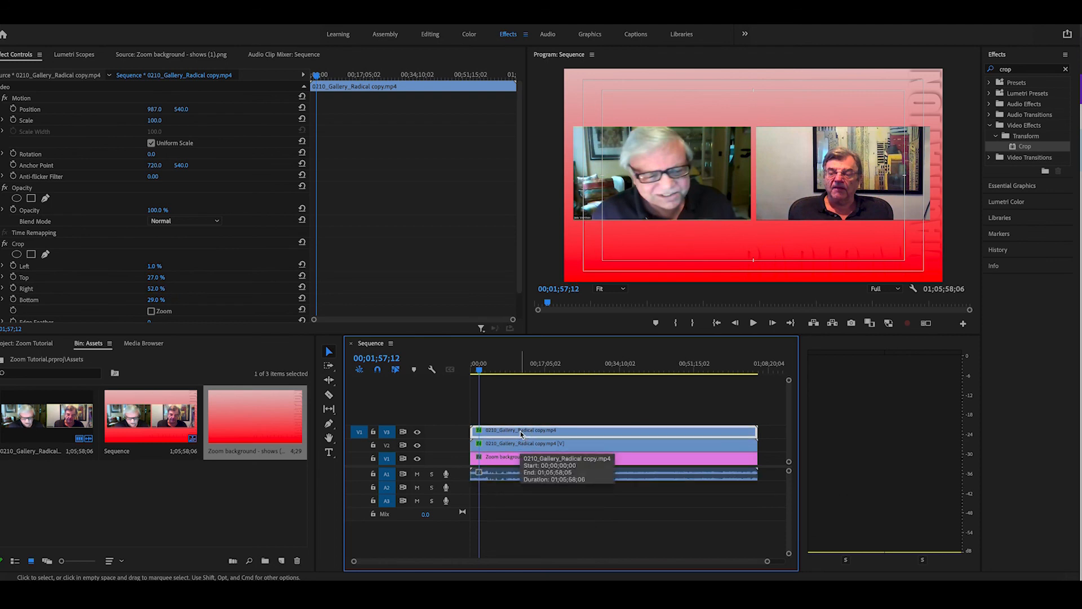